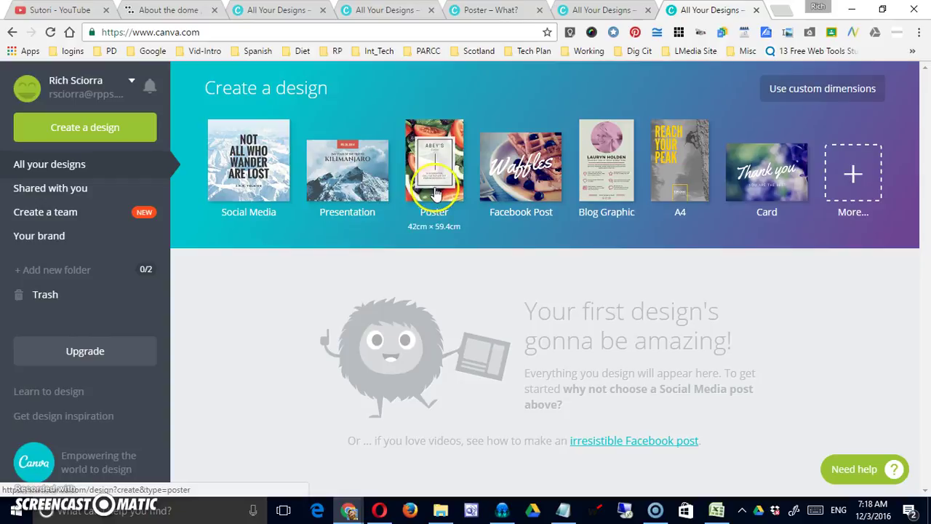
Look through the full catalogue of design types, from popular designs and social media posts to events and ads
left_click(549, 195)
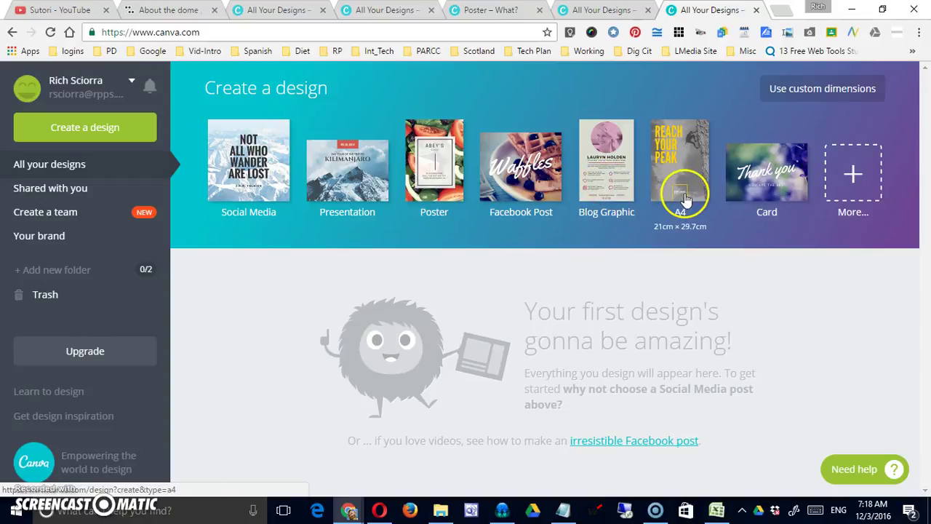
left_click(855, 215)
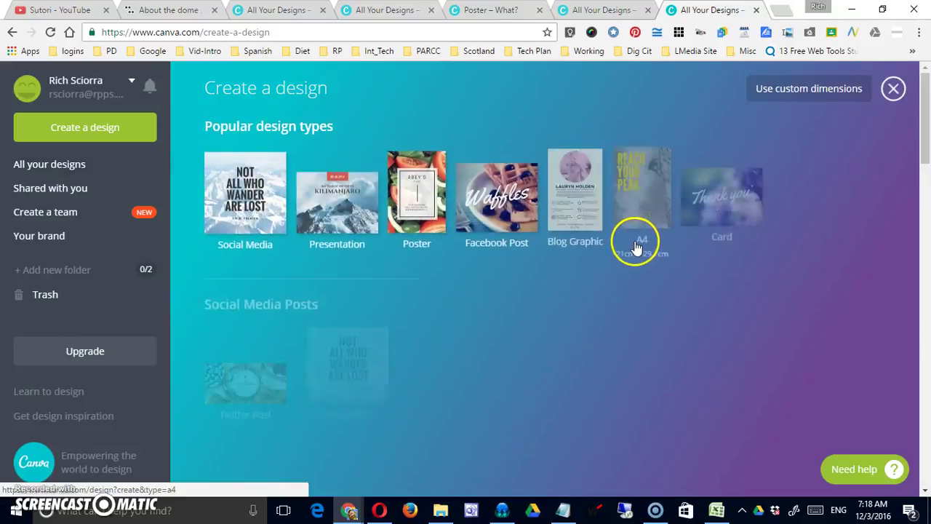
scroll(619, 261, "down", 2)
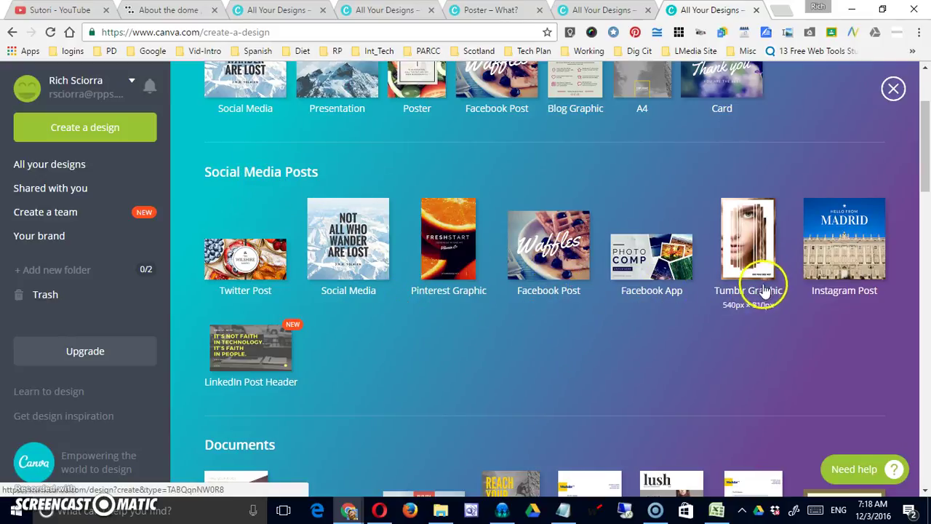
scroll(562, 325, "down", 1)
scroll(560, 321, "down", 3)
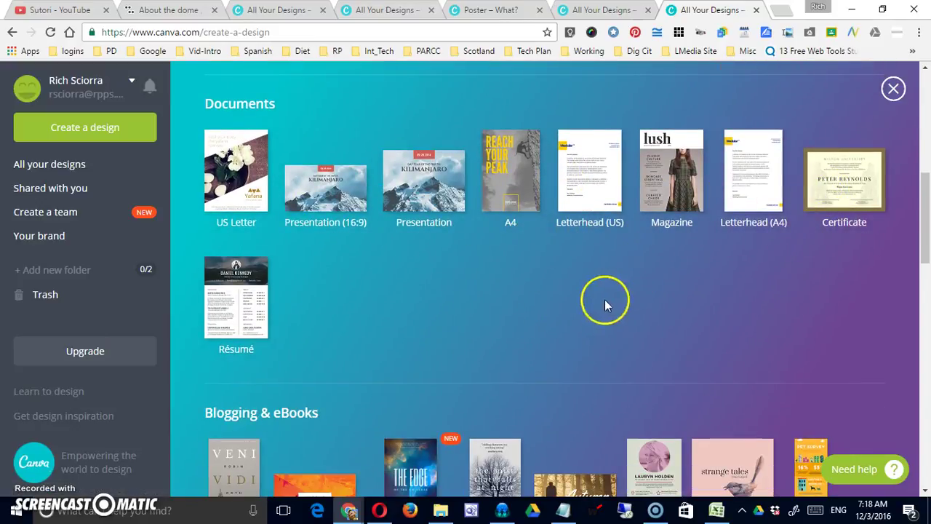
scroll(437, 324, "down", 2)
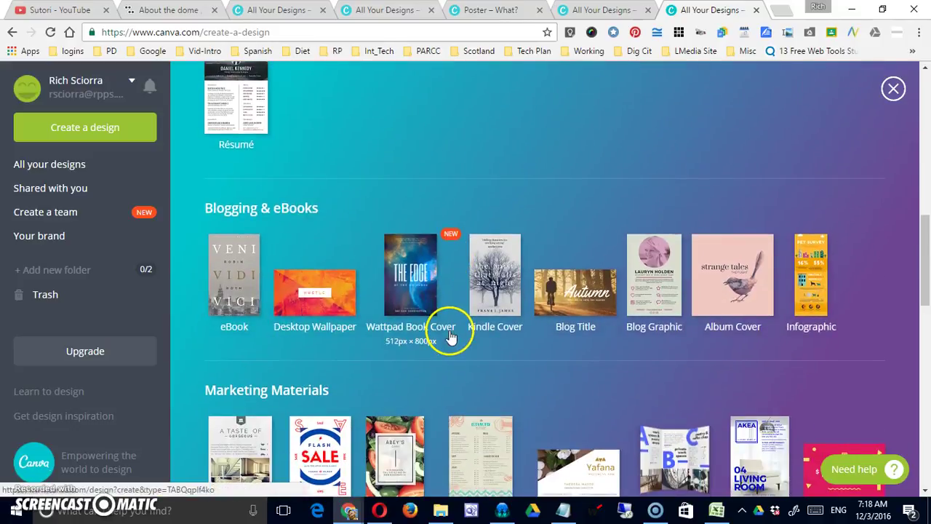
scroll(444, 346, "down", 1)
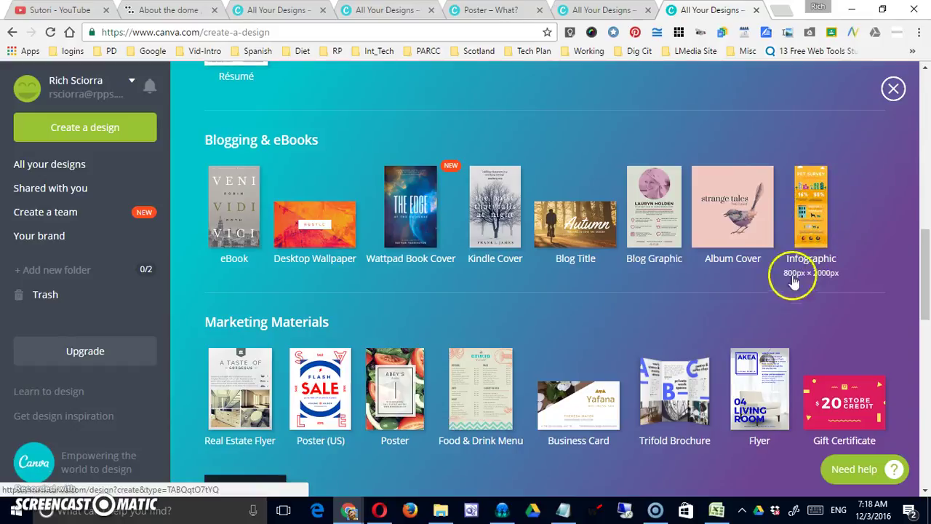
scroll(618, 304, "down", 2)
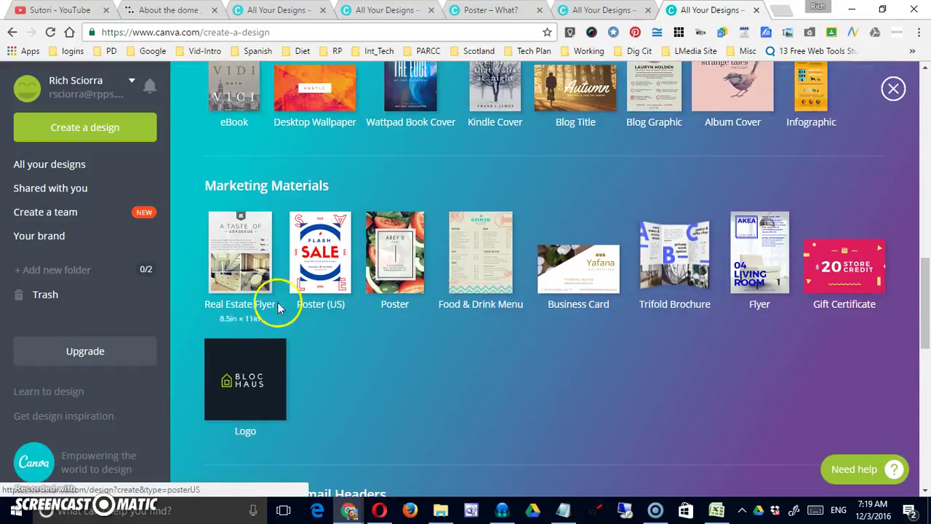
scroll(493, 395, "up", 1)
scroll(493, 395, "down", 3)
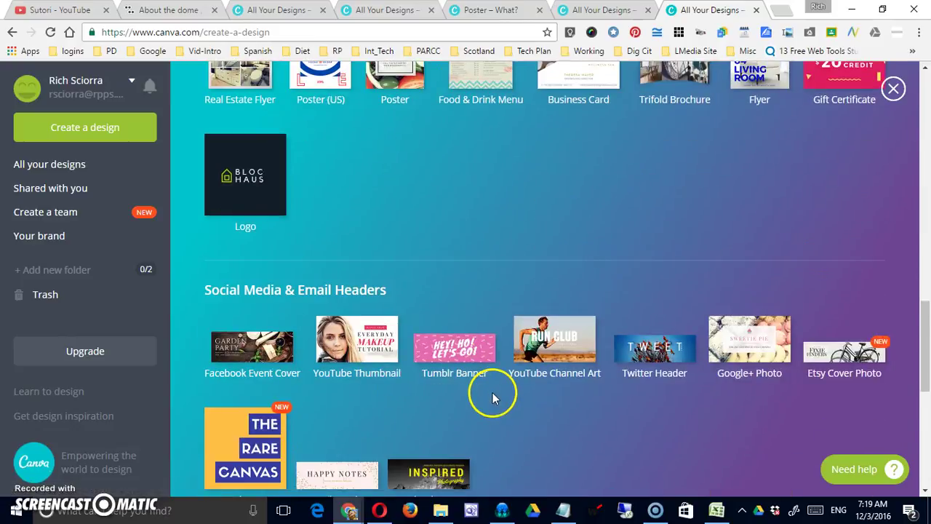
scroll(492, 397, "down", 5)
scroll(493, 402, "down", 2)
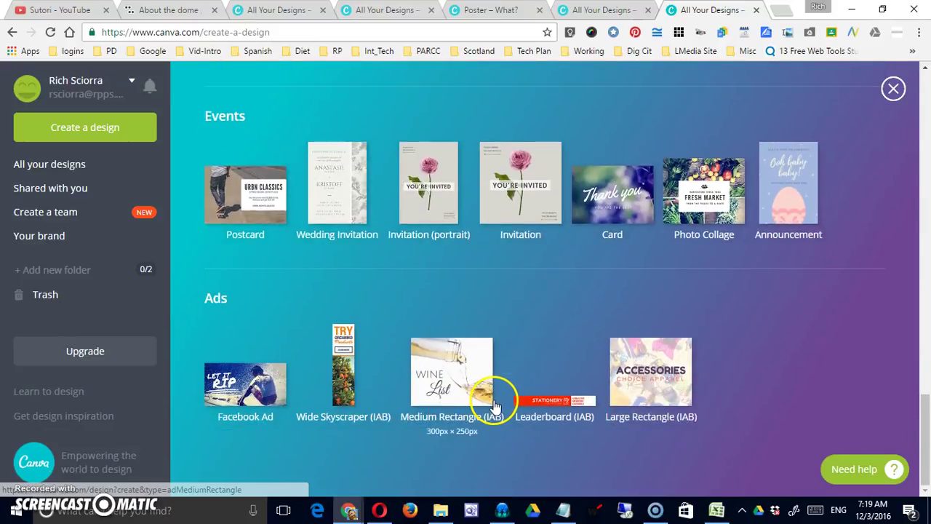
scroll(493, 402, "up", 7)
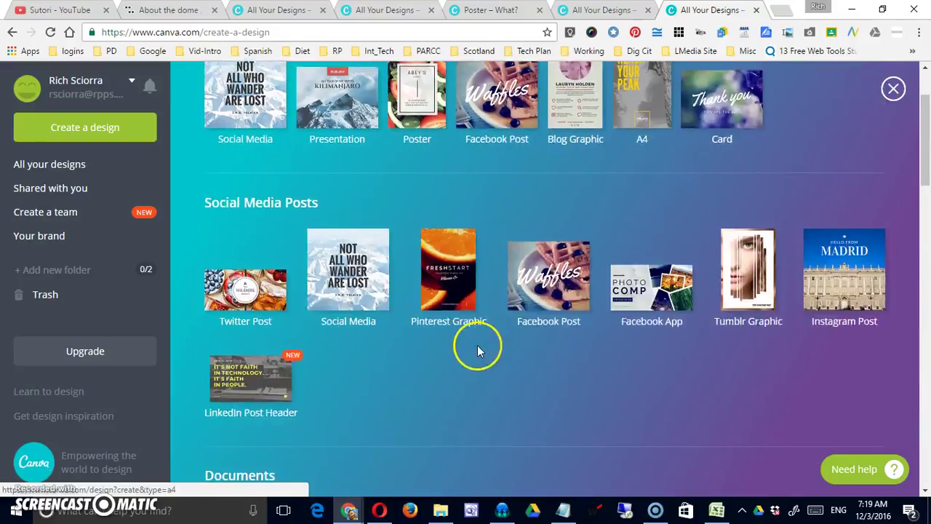
scroll(477, 352, "up", 2)
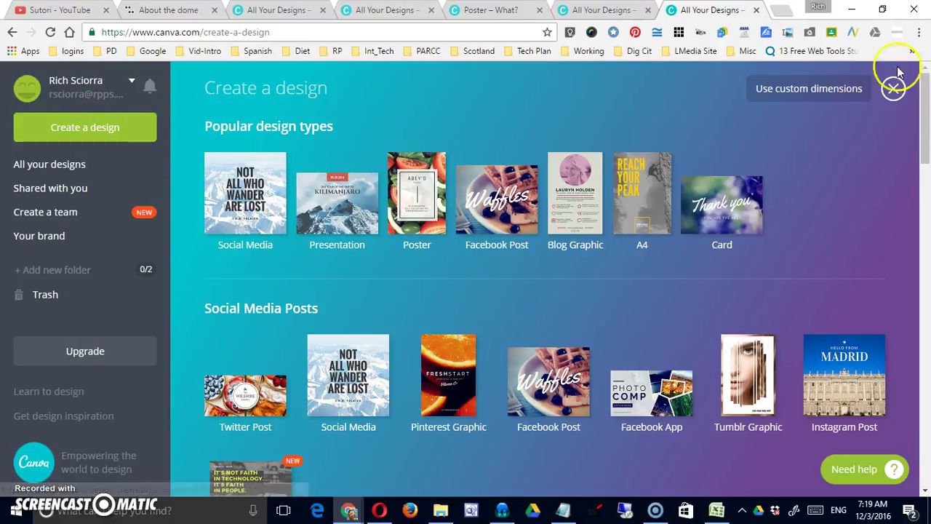
left_click(893, 88)
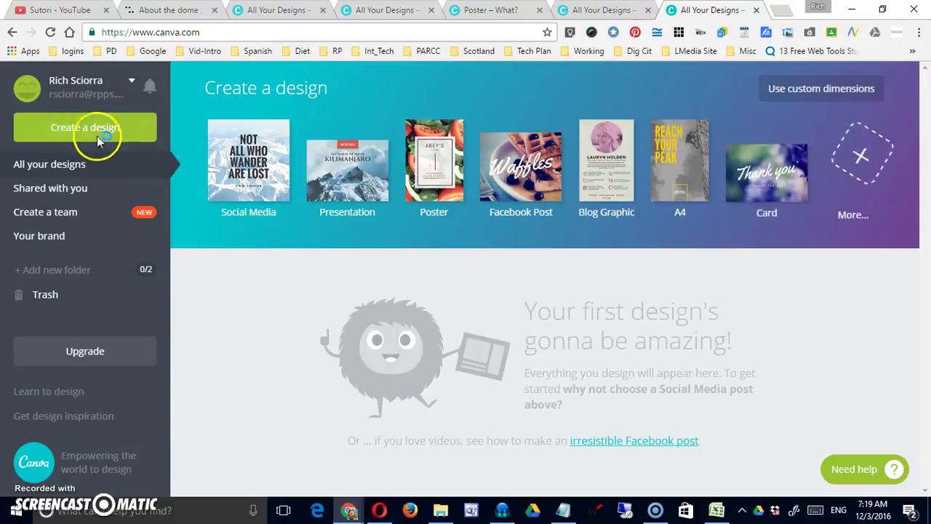
Create a new Poster design and apply the free "Lead Now. Learn How." layout to its page
left_click(93, 129)
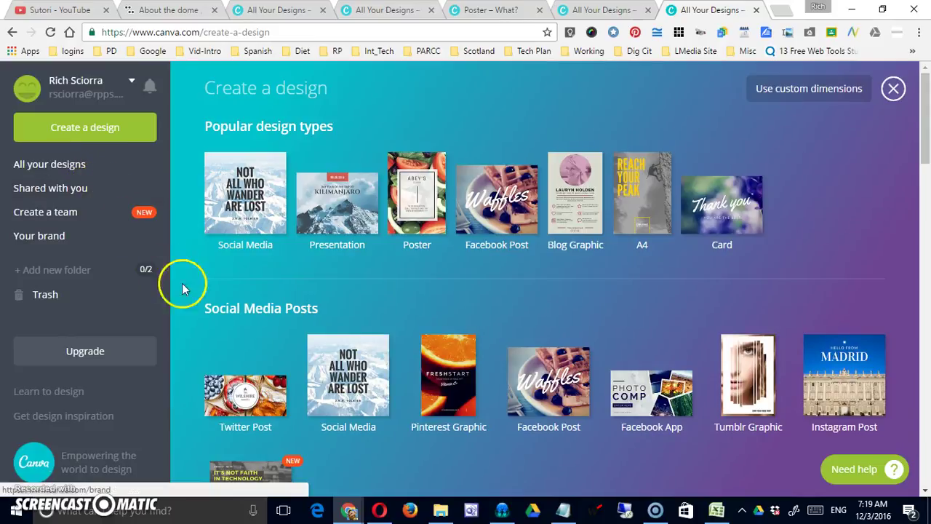
left_click(417, 204)
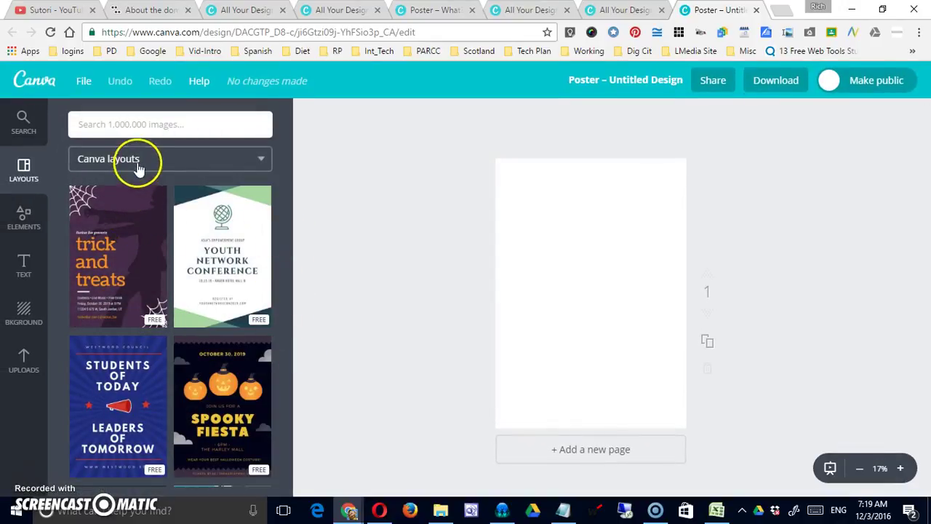
left_click_drag(288, 237, 289, 352)
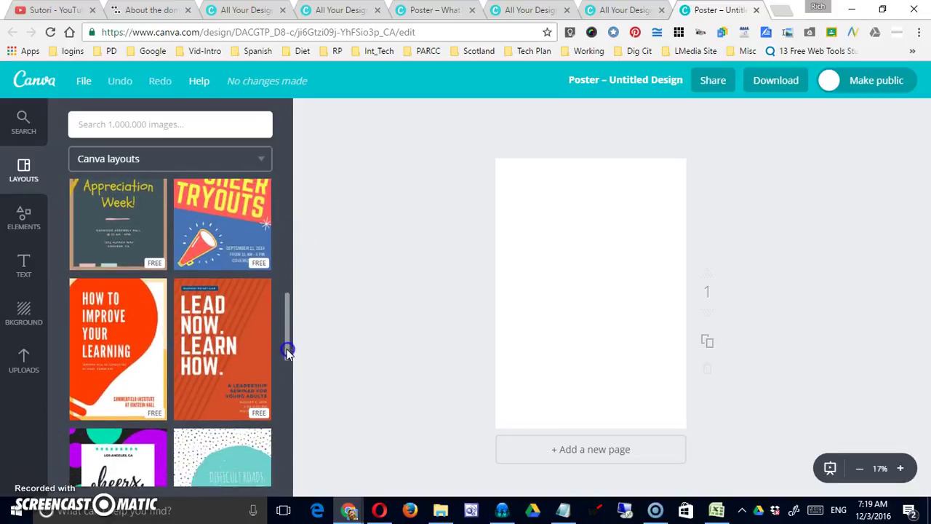
left_click(220, 349)
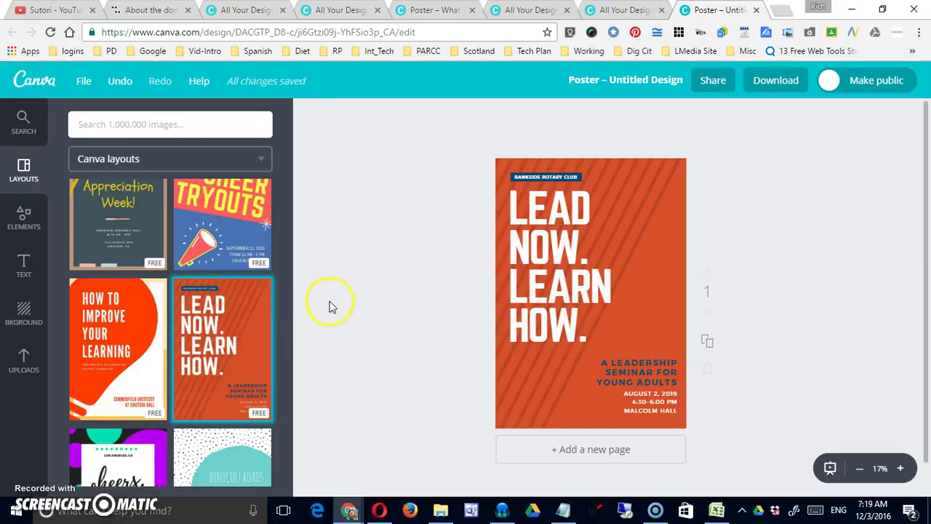
Fill the poster page with a three-column, eight-cell photo grid from the Grids elements
left_click(29, 224)
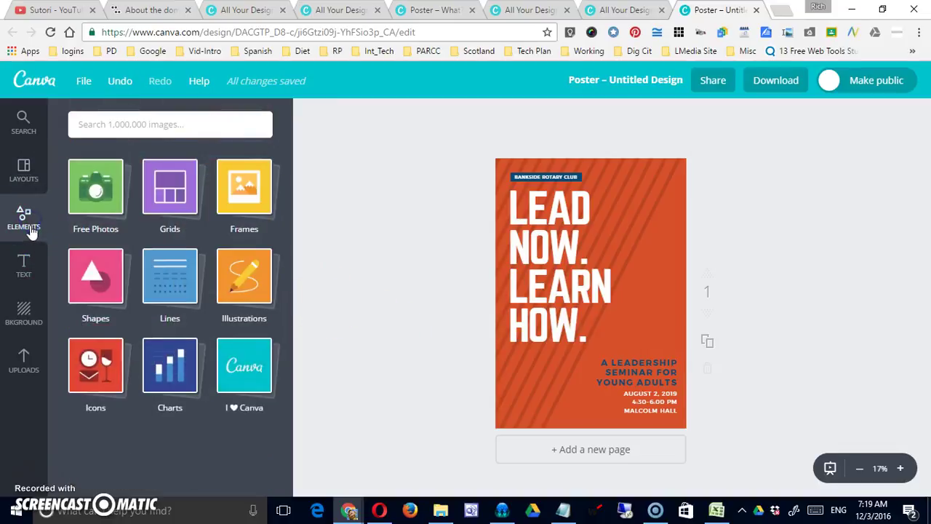
left_click(95, 207)
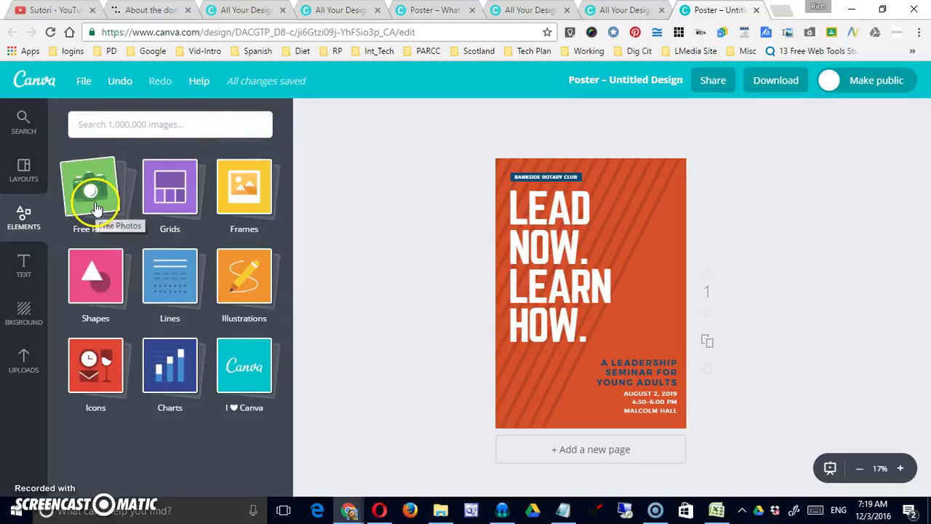
left_click(149, 207)
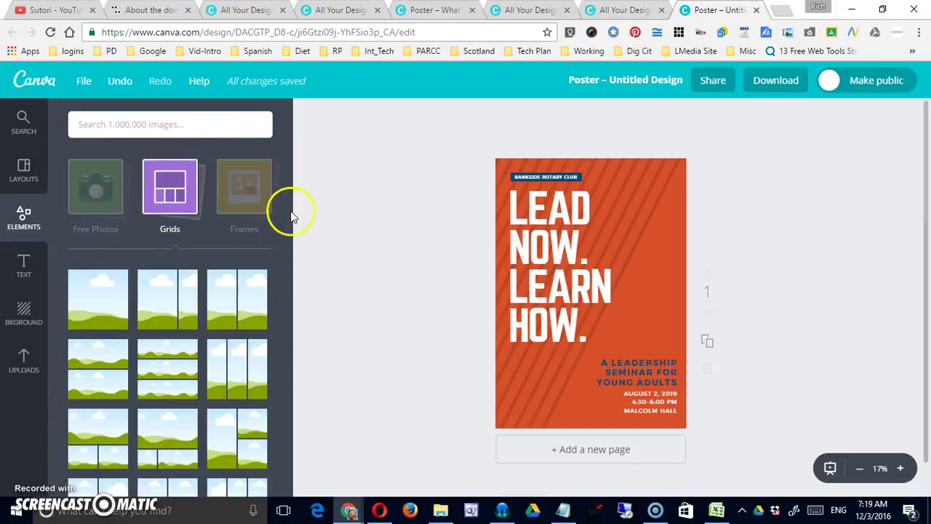
left_click_drag(289, 208, 293, 324)
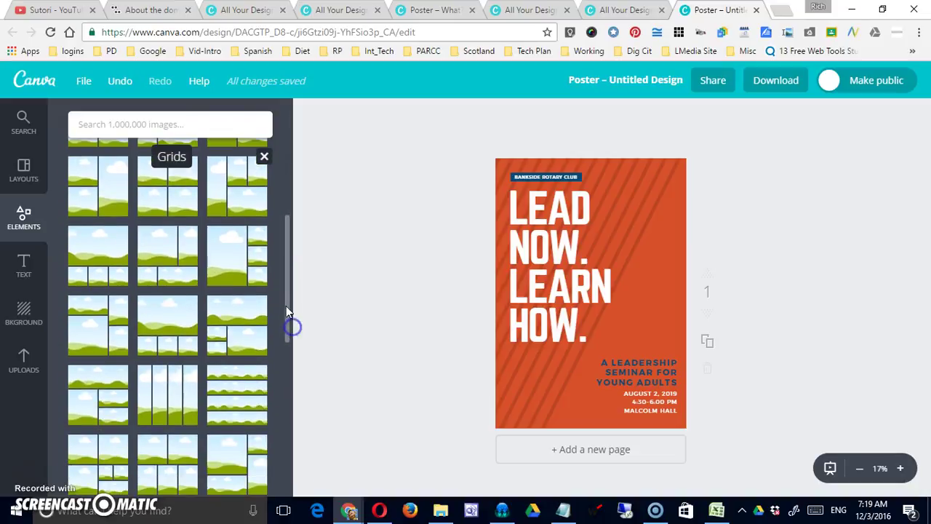
scroll(287, 363, "down", 5)
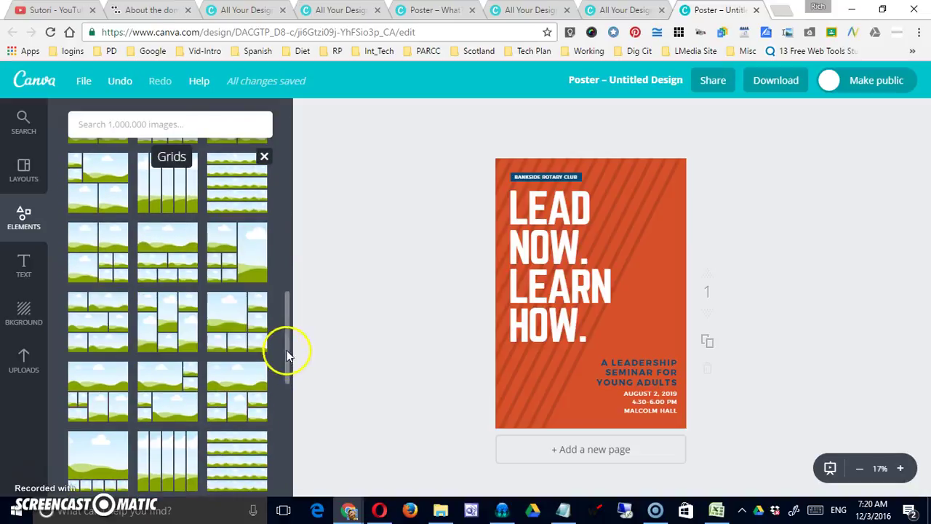
left_click_drag(290, 346, 291, 401)
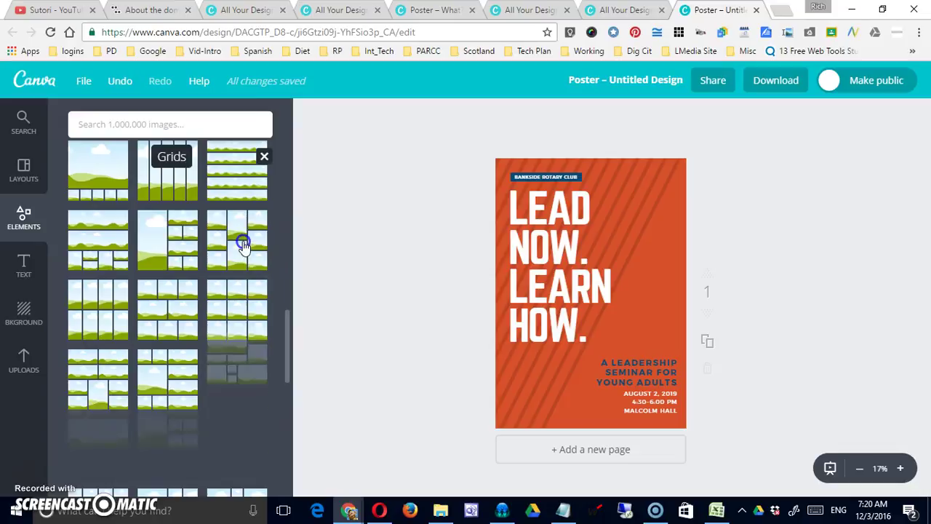
left_click(237, 251)
left_click(531, 359)
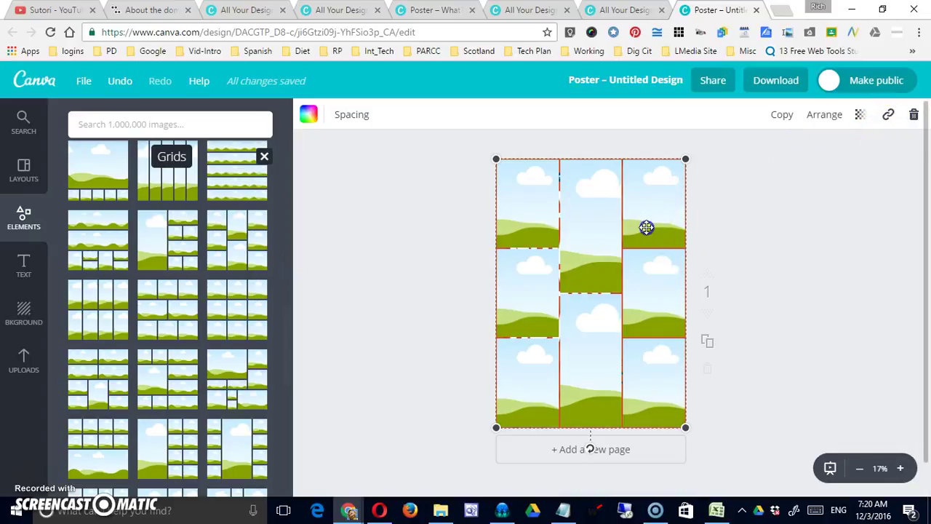
left_click(814, 248)
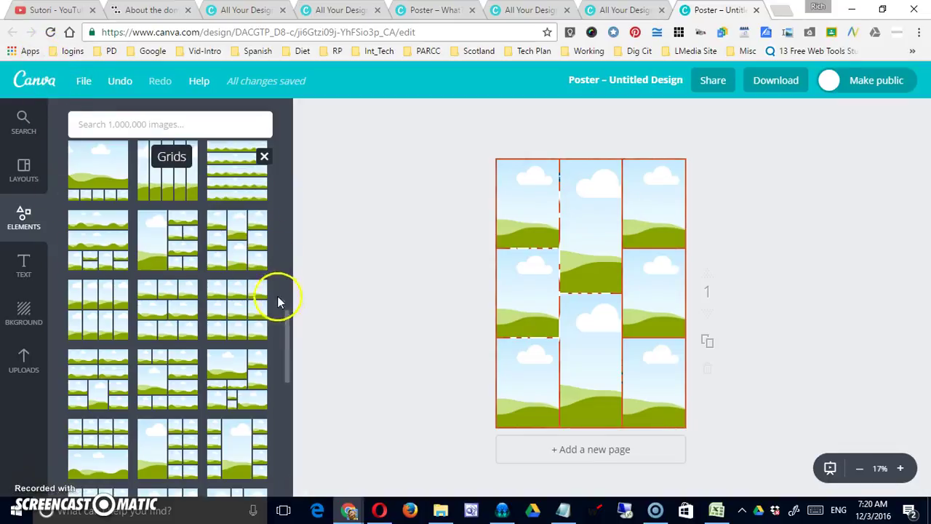
left_click(264, 158)
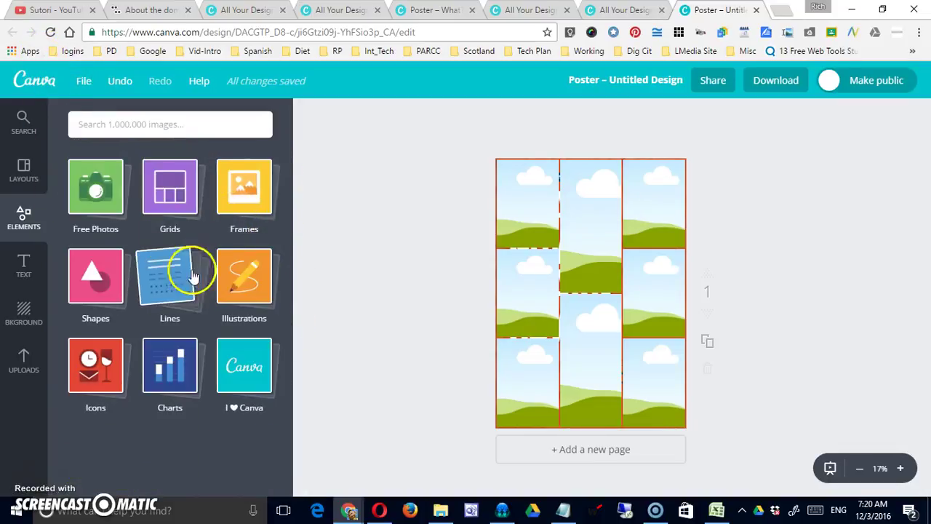
Replace the grid on the poster page with the "Lead Now. Learn How." layout
left_click(23, 167)
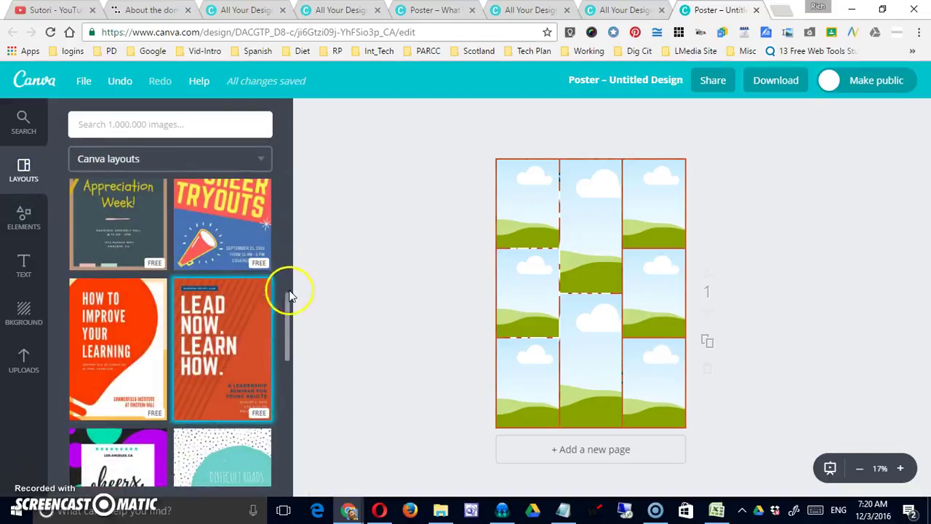
left_click(243, 329)
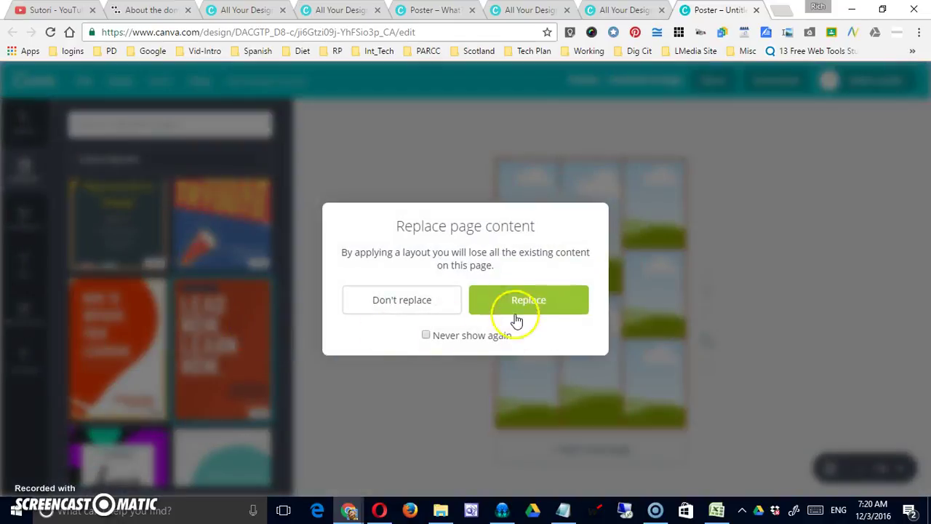
left_click(512, 321)
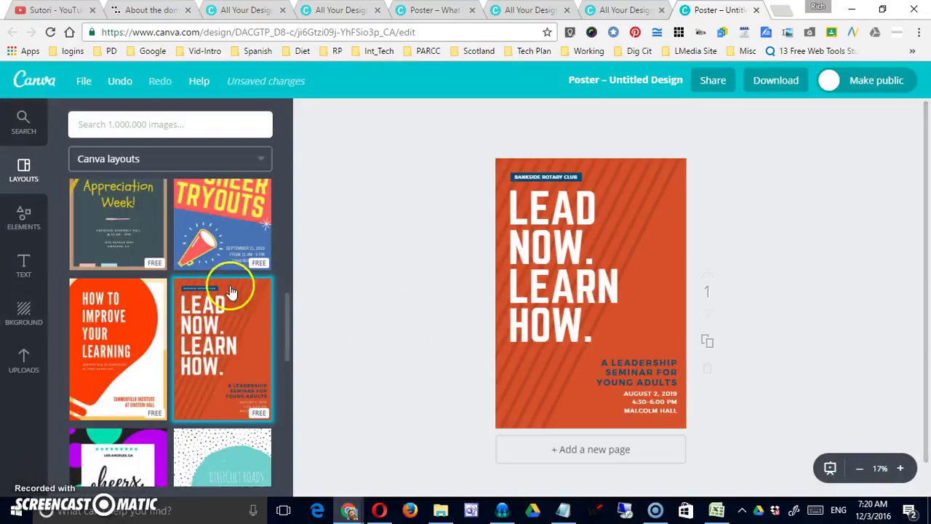
Search the image library for "dogs" and place the free dark blue and red standing dog illustration over the poster's headline
left_click(16, 222)
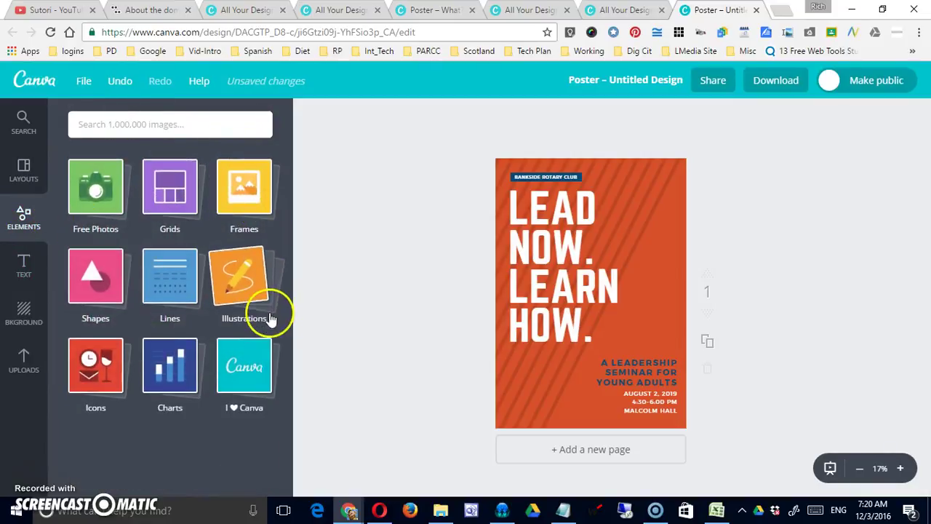
left_click(254, 295)
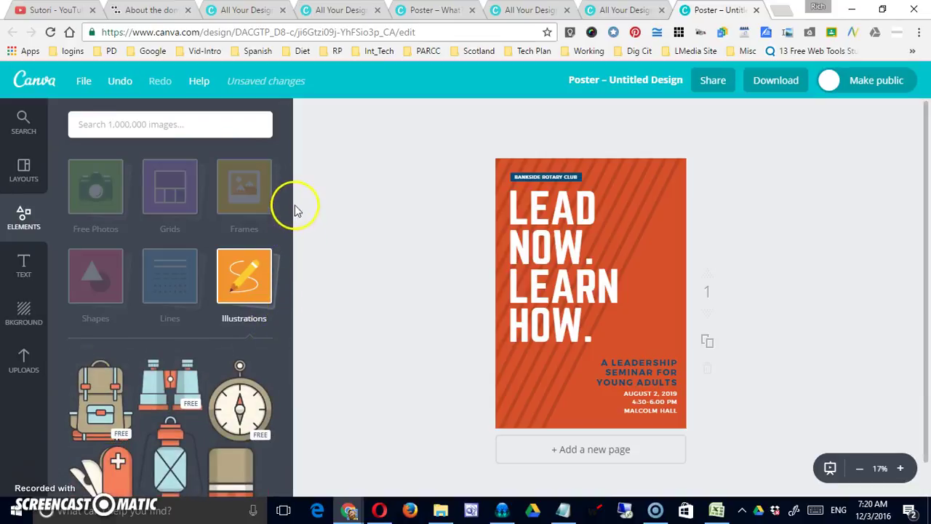
left_click_drag(289, 187, 227, 136)
left_click(227, 136)
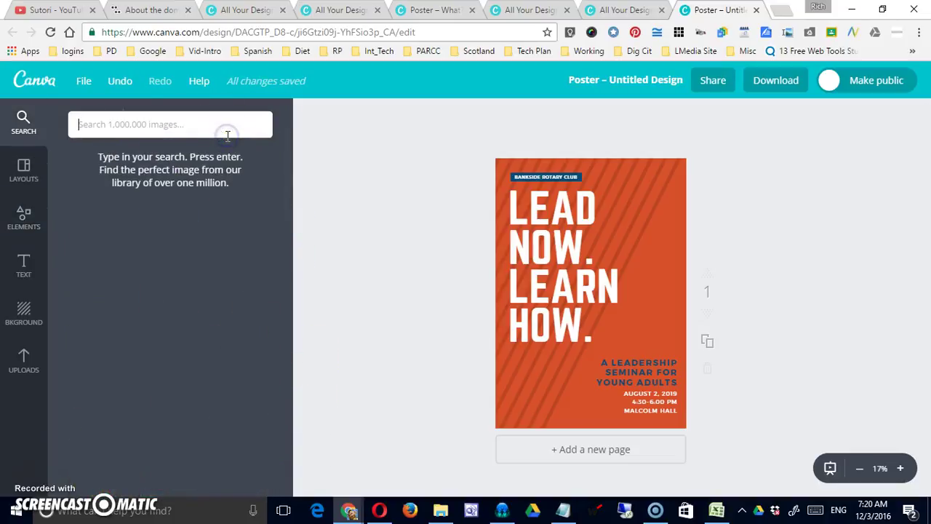
type("dogs")
key("Return")
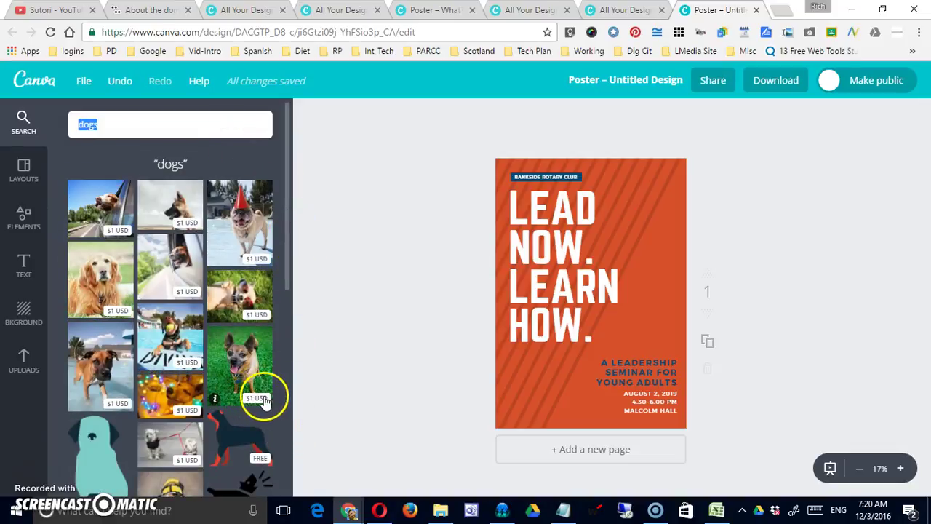
left_click_drag(285, 274, 291, 383)
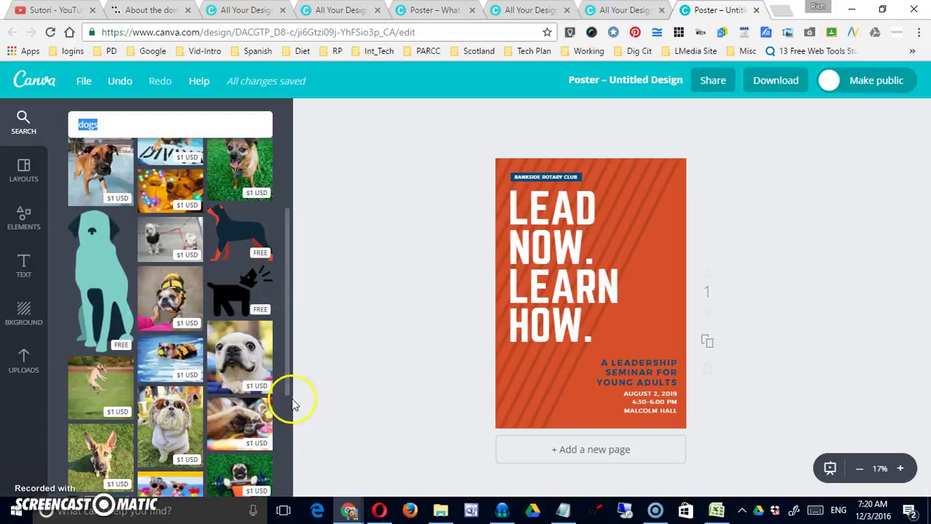
left_click_drag(288, 371, 302, 342)
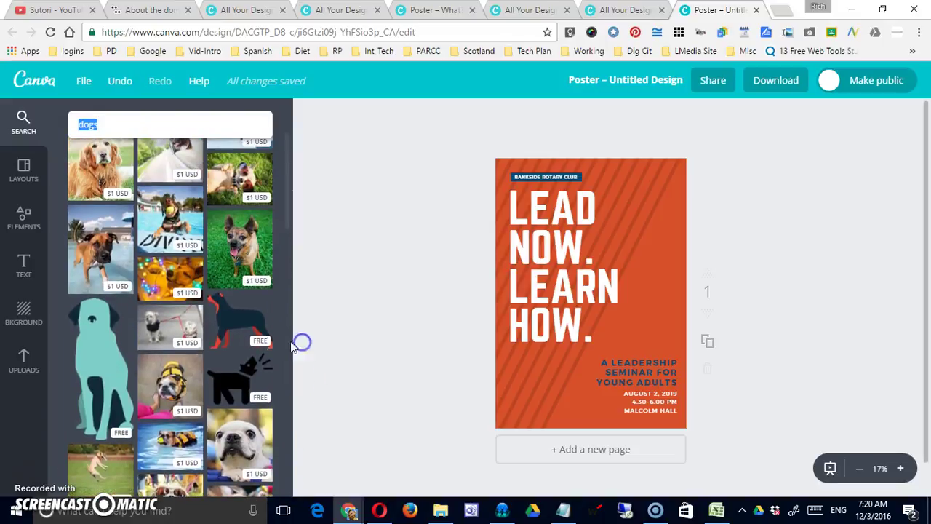
left_click_drag(235, 328, 588, 322)
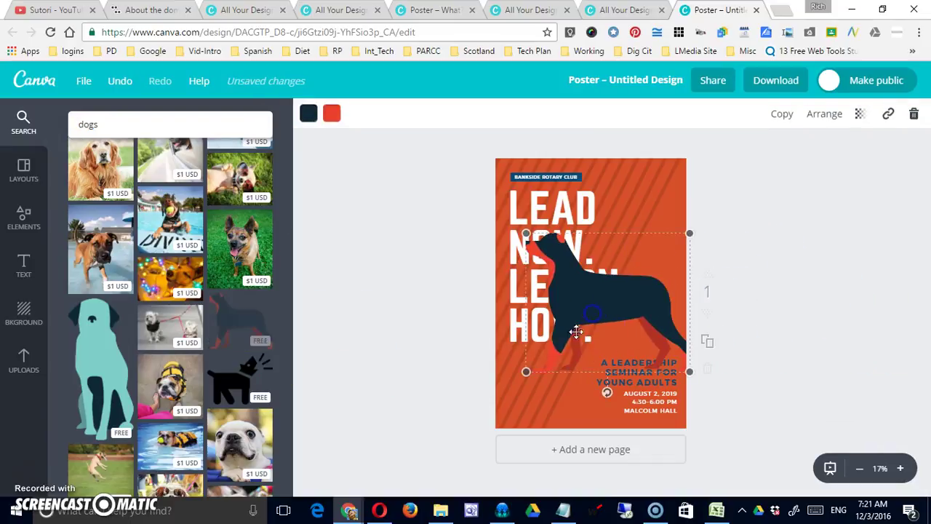
Shrink the dog illustration and place it beside the end of "LEARN" so it no longer covers the headline
left_click(557, 349)
left_click_drag(519, 235, 511, 209)
left_click(633, 299)
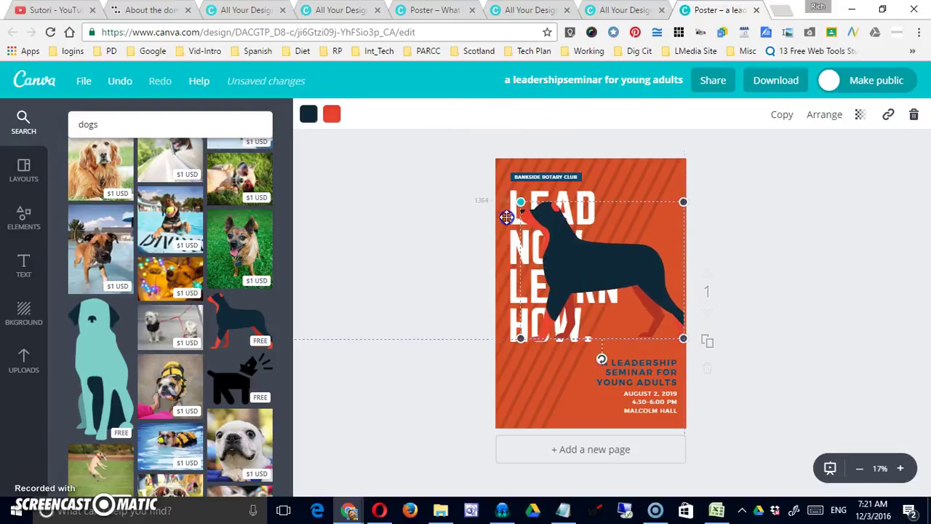
left_click(599, 264)
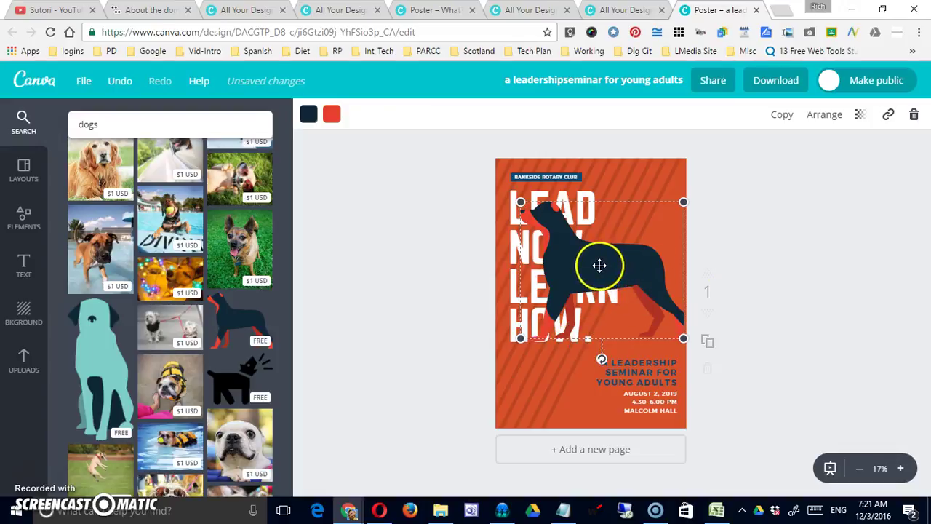
left_click_drag(520, 204, 613, 285)
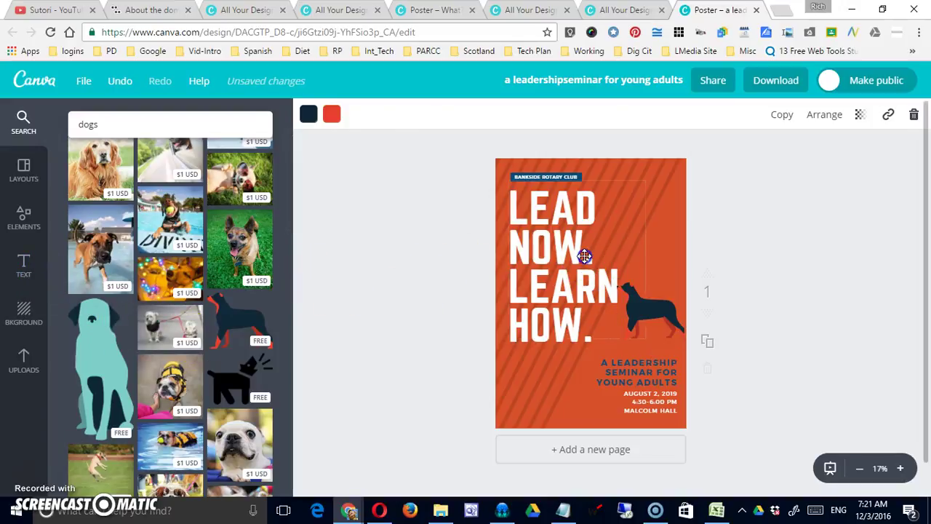
Change the headline to "BAD DOG? LEASH HOW!" with an empty line between "DOG?" and "LEASH"
left_click(582, 256)
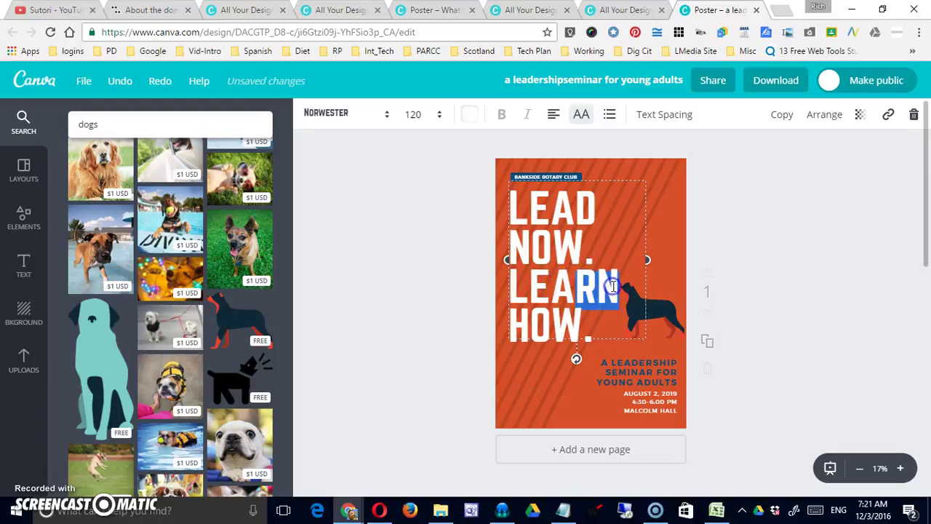
type("SH HOW")
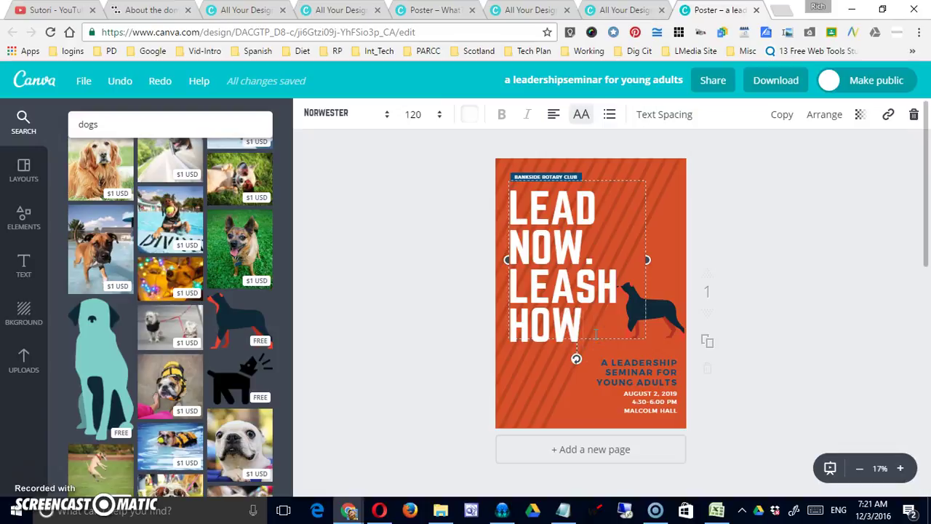
type("!")
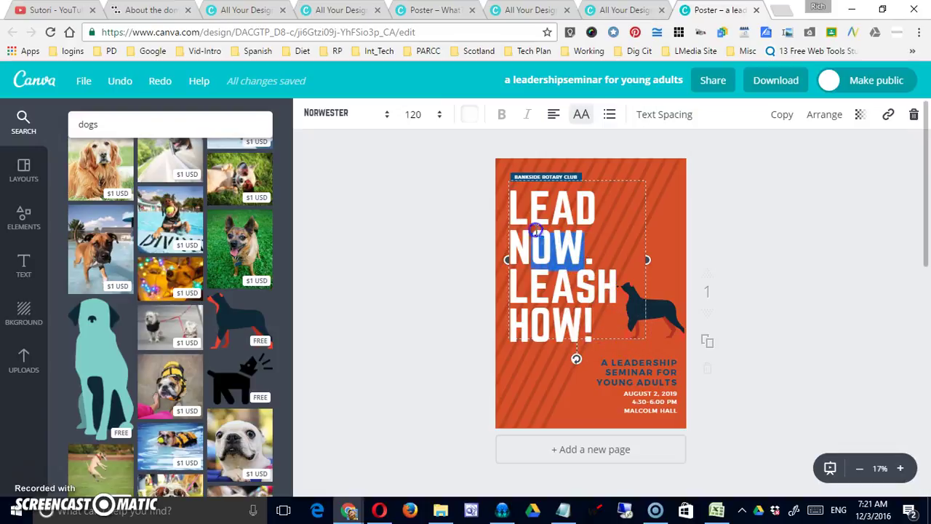
left_click_drag(534, 230, 519, 208)
type("BAD ")
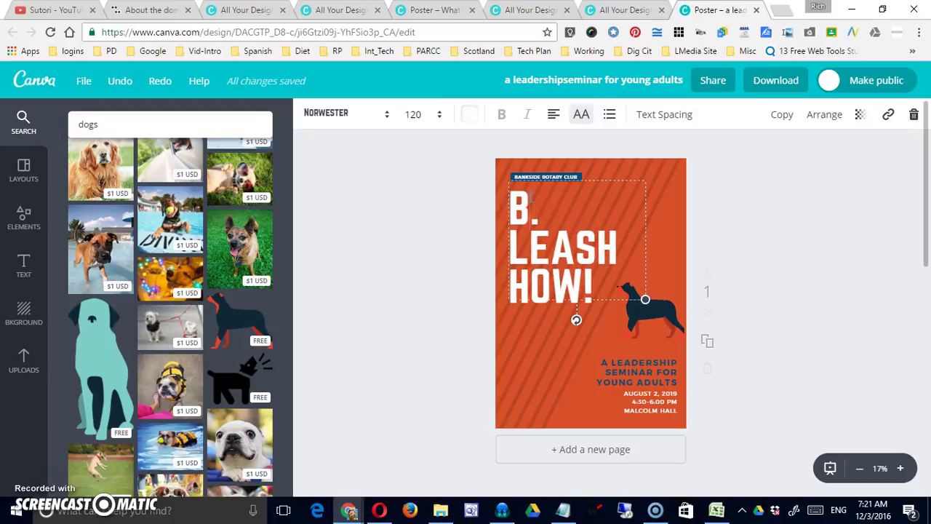
type("D")
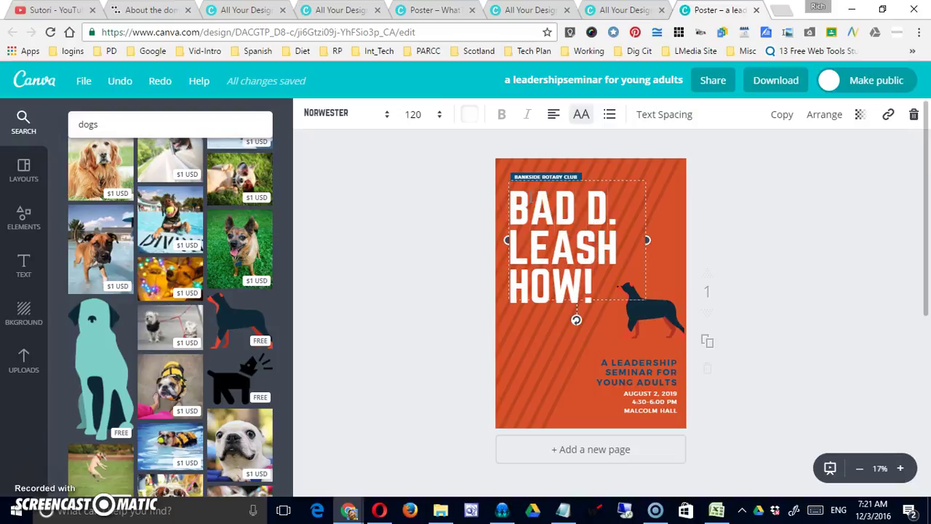
type("OG")
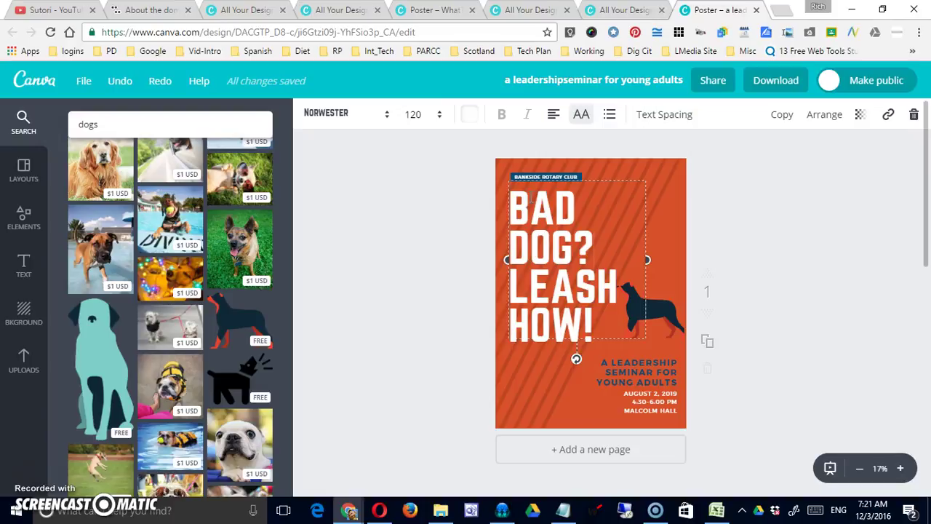
key("Return")
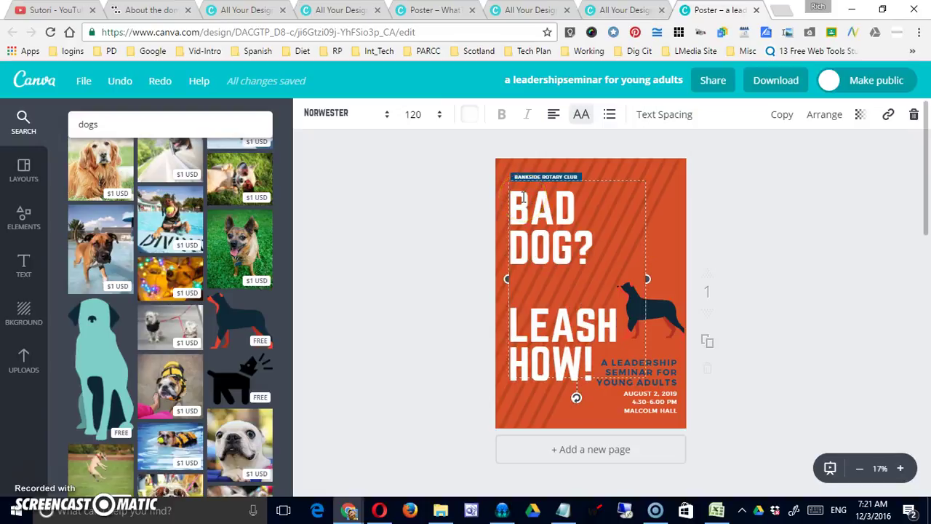
Move the dog illustration up beside the word "DOG?" in the headline
left_click(759, 353)
left_click(665, 322)
left_click_drag(652, 312, 644, 260)
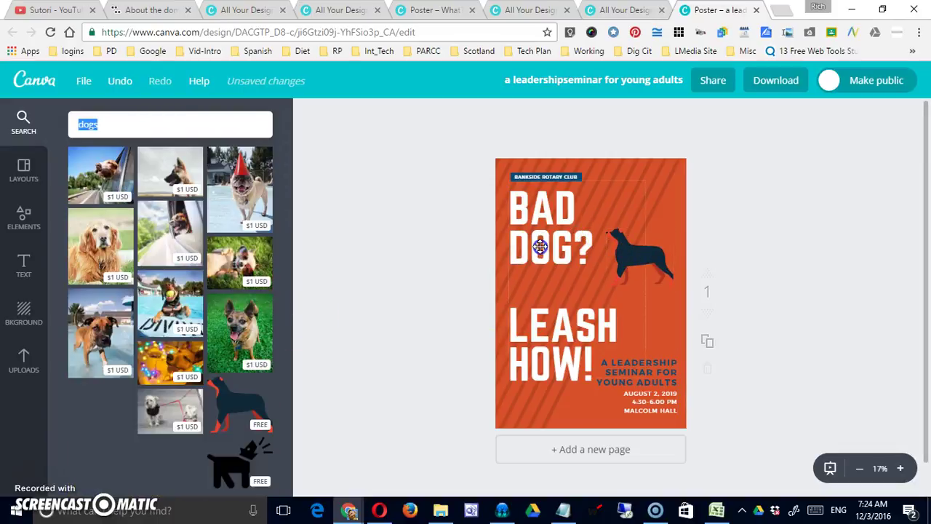
Add the free "Medieval Since 1611" text design to the poster and shrink it to fit the upper-right corner of the page
left_click(539, 245)
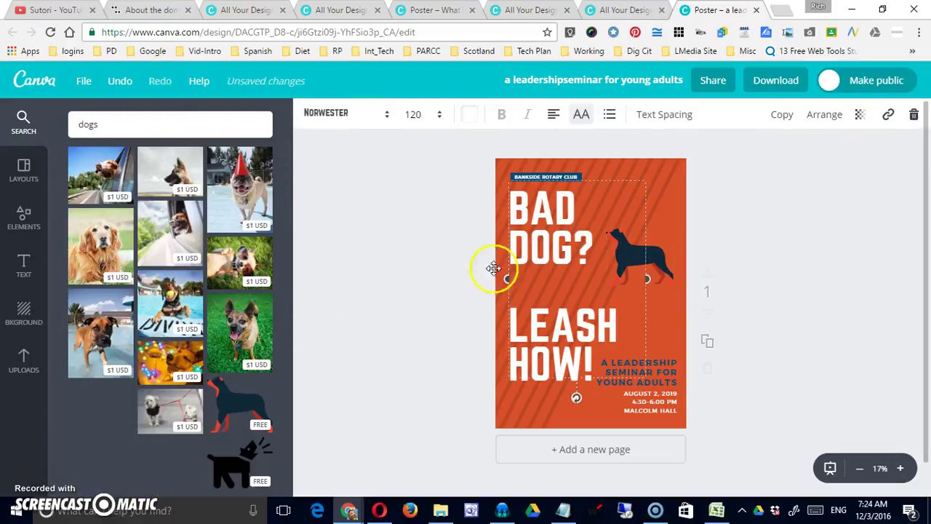
left_click(25, 268)
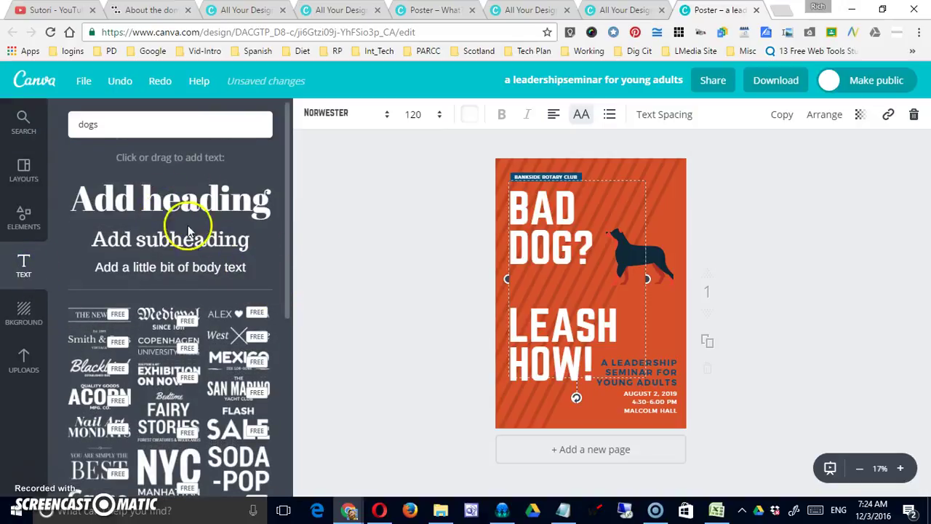
scroll(289, 320, "down", 7)
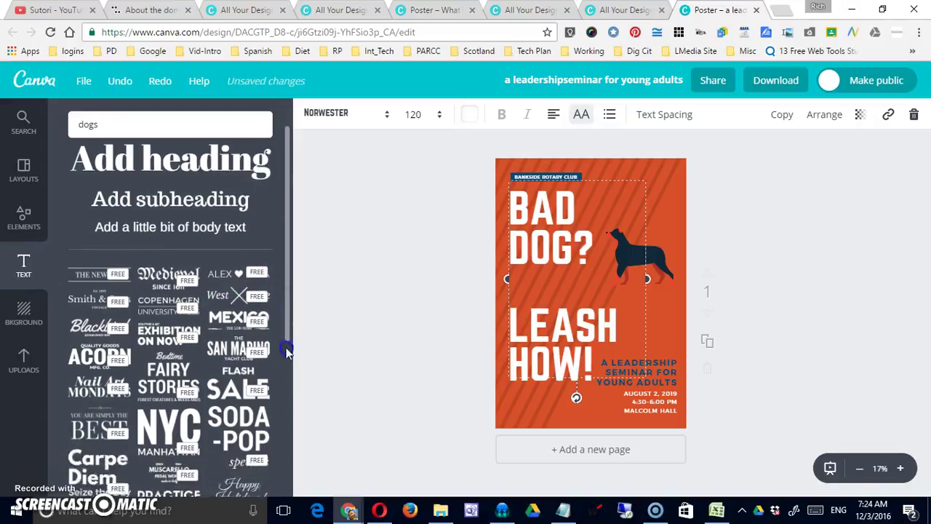
scroll(291, 476, "down", 6)
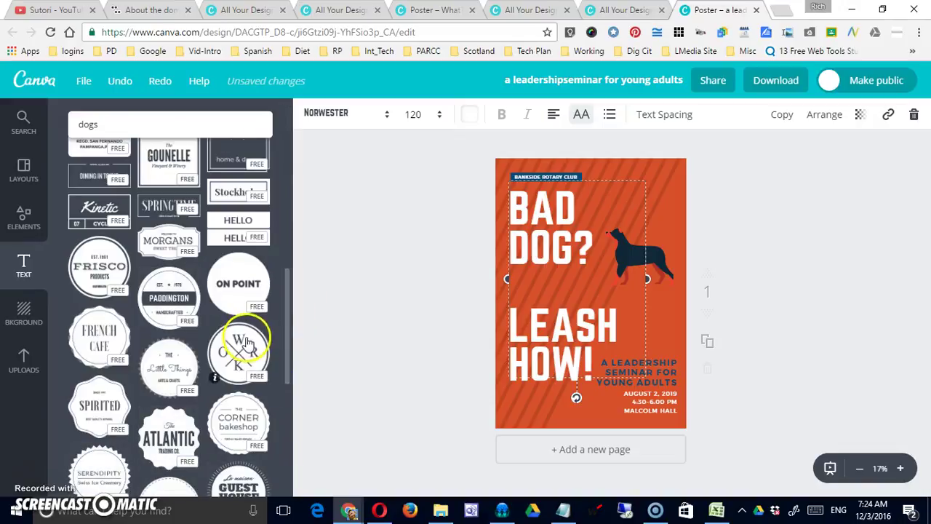
left_click_drag(290, 339, 285, 240)
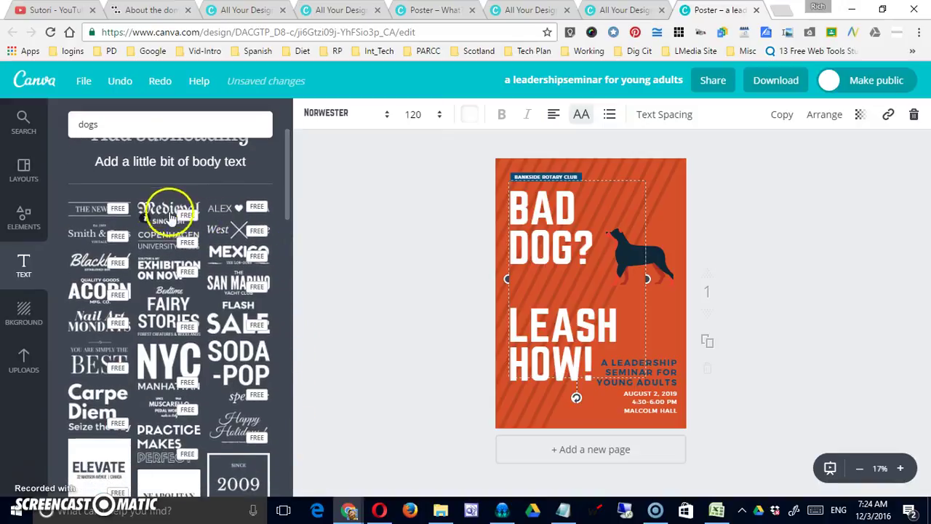
left_click_drag(197, 208, 578, 191)
left_click(520, 178)
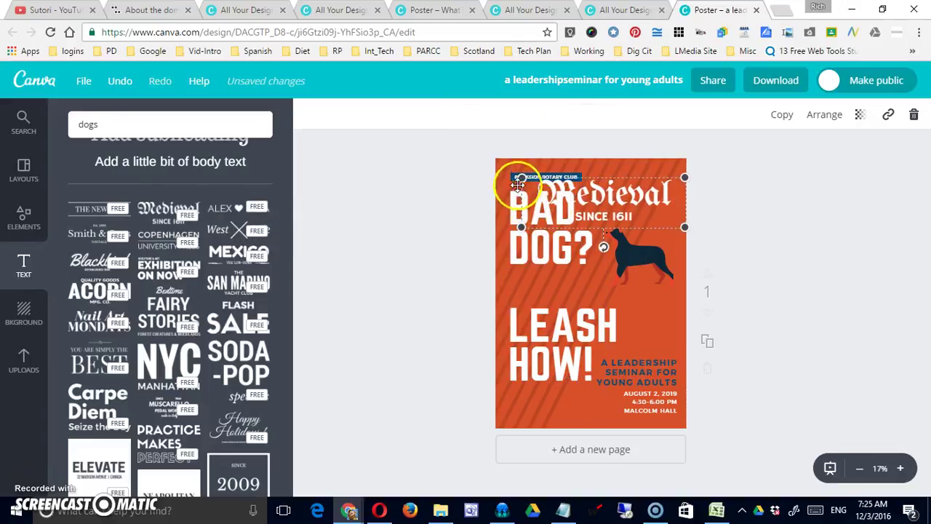
left_click_drag(521, 177, 631, 185)
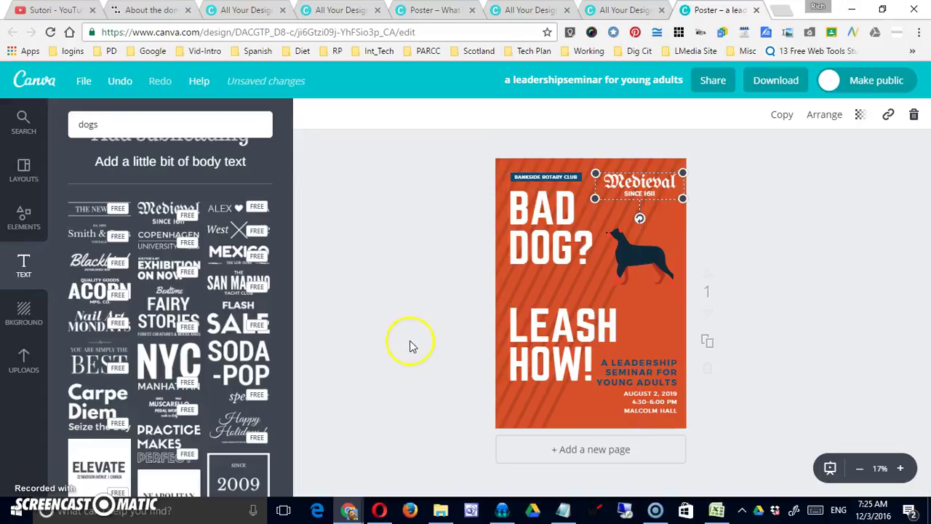
Browse the fonts available for the "SINCE 1611" line and view the information on uploading custom fonts
left_click(641, 192)
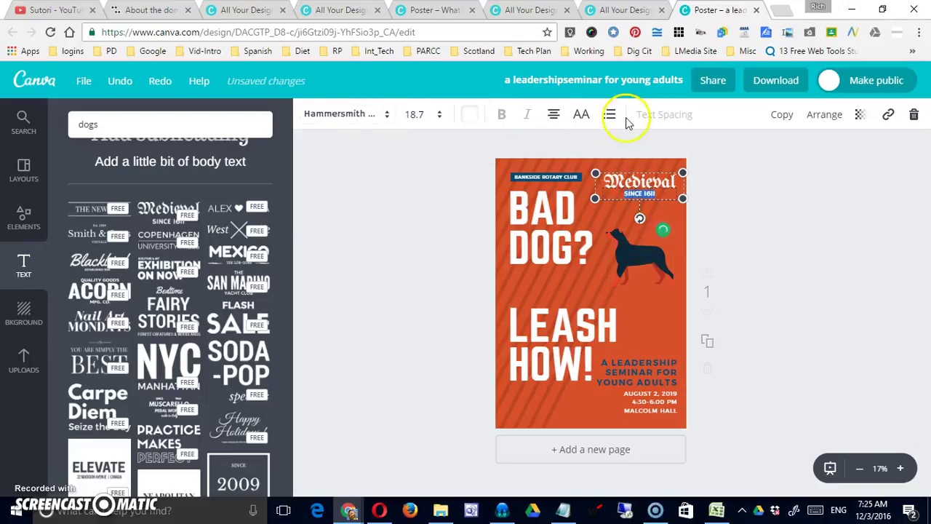
left_click(385, 121)
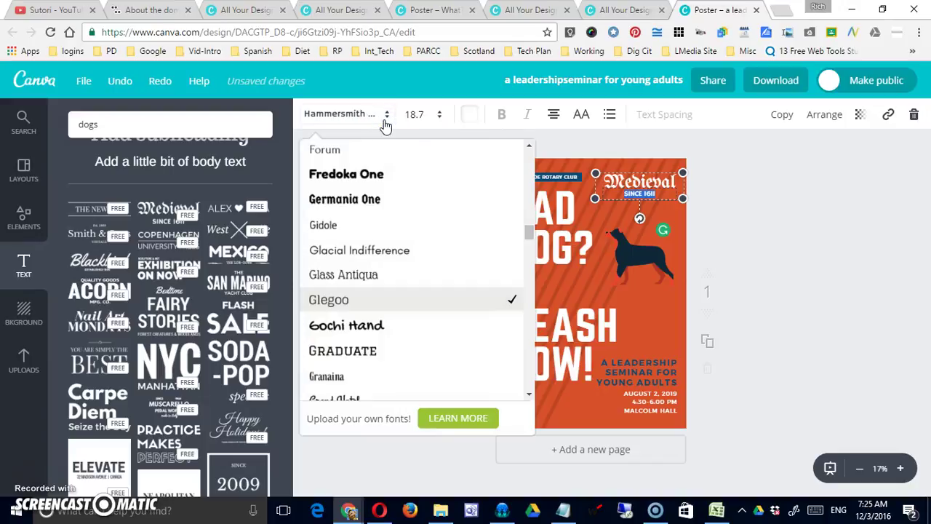
left_click_drag(525, 235, 528, 246)
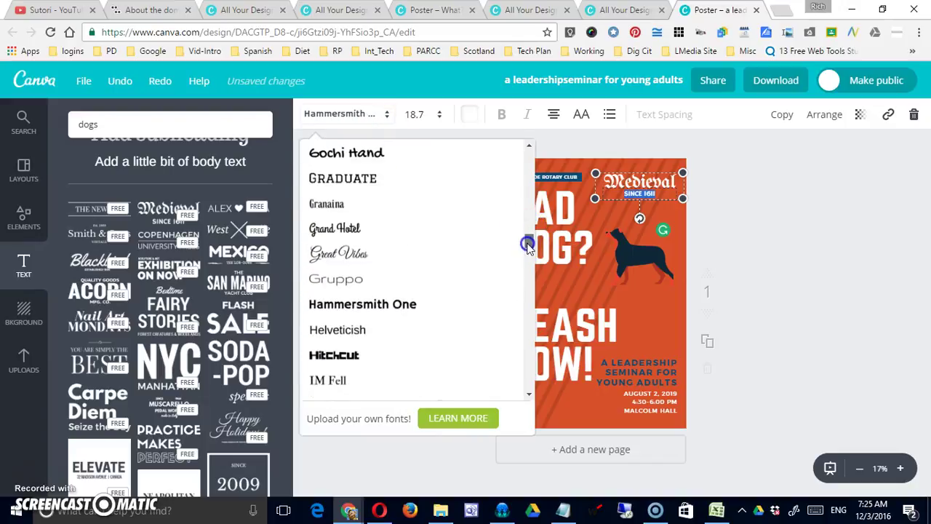
left_click(450, 420)
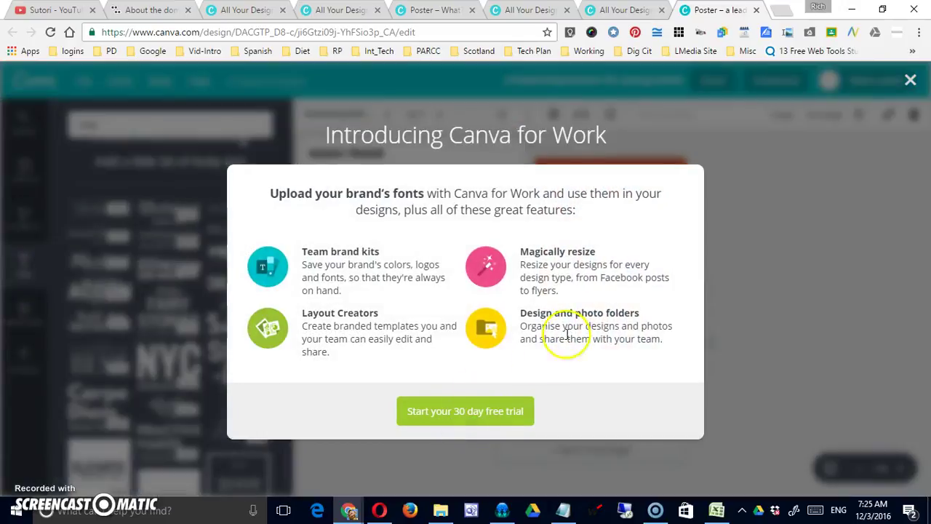
left_click(910, 80)
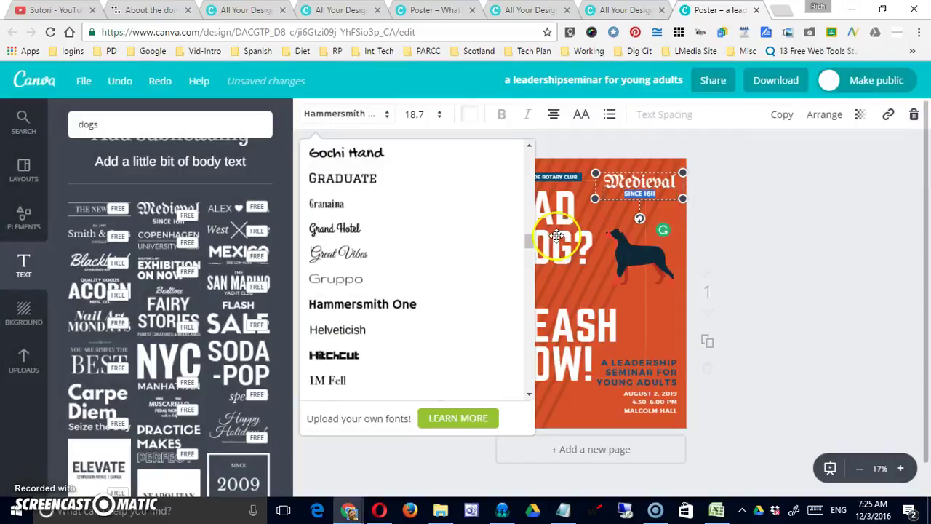
Color the "SINCE 1611" line purple from the default palette and view the custom color picker
left_click(471, 117)
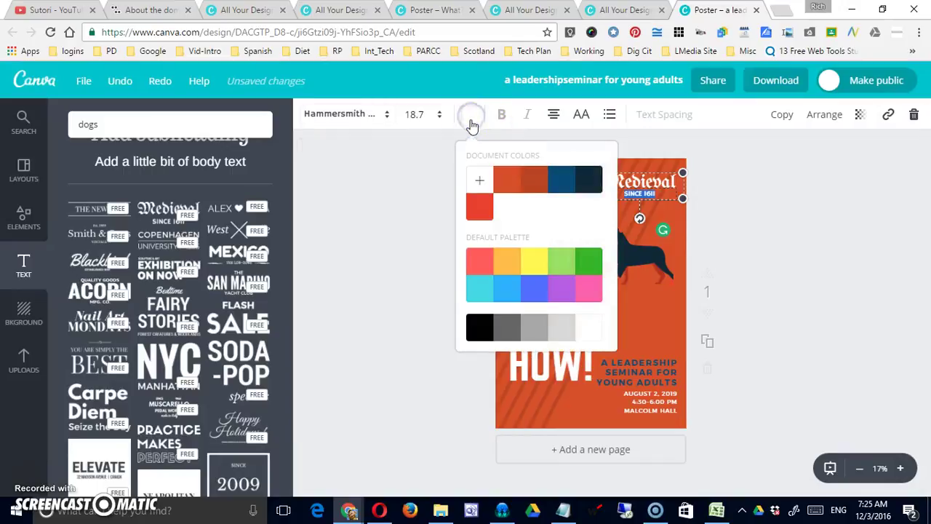
scroll(615, 285, "down", 1)
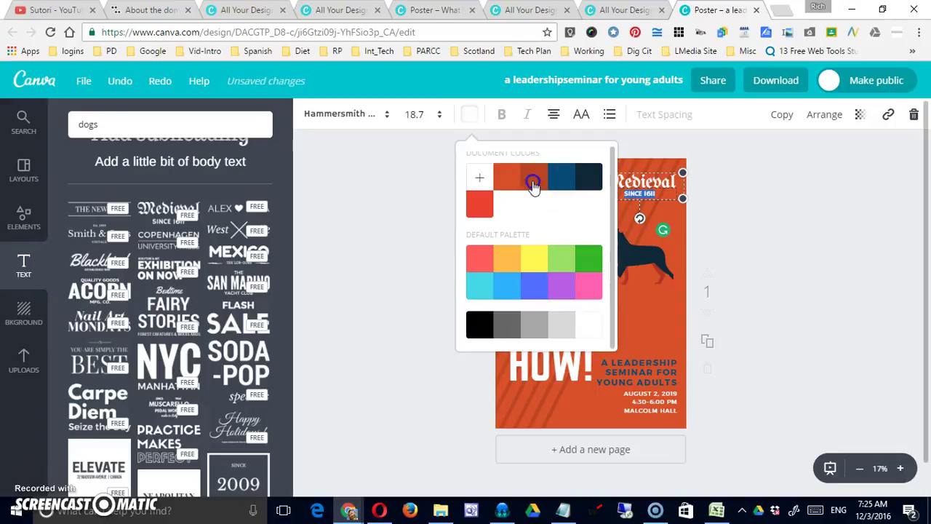
left_click(561, 293)
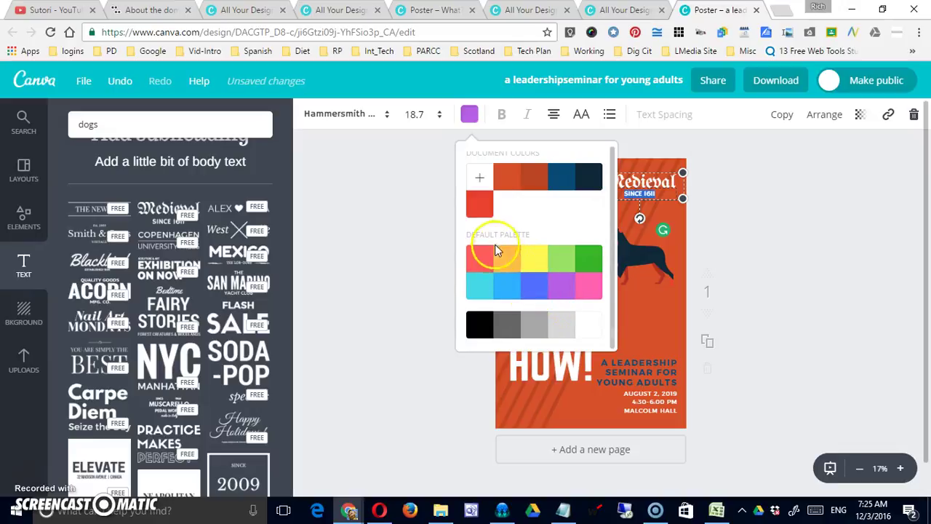
left_click(480, 179)
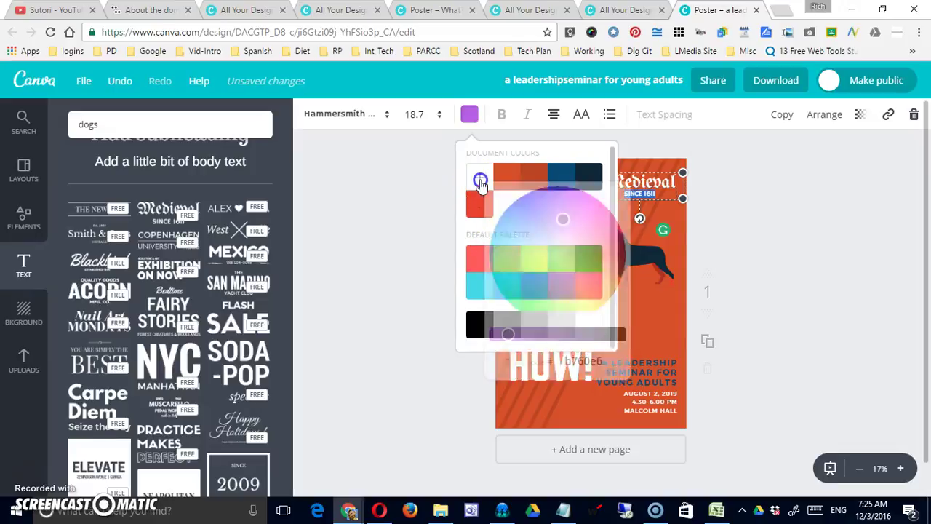
left_click(418, 213)
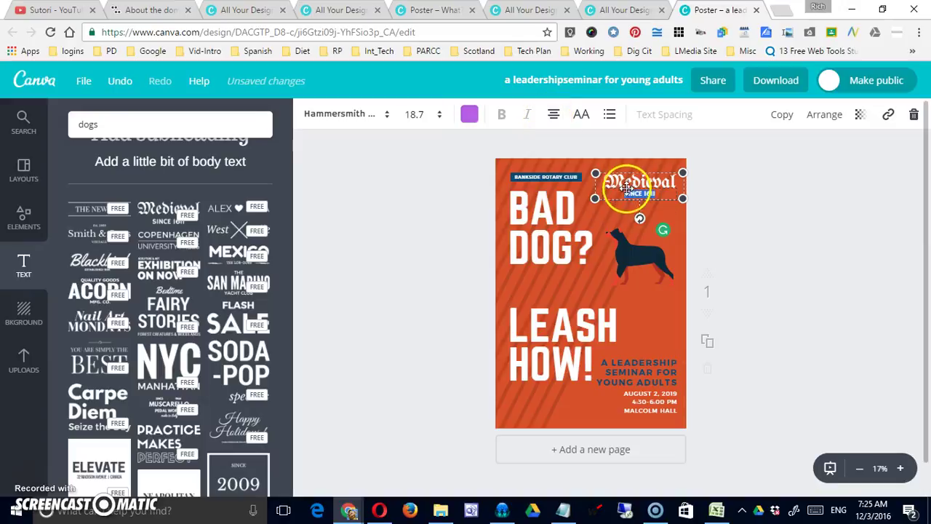
Try the uppercase and list formatting on the "SINCE 1611" line
left_click(583, 120)
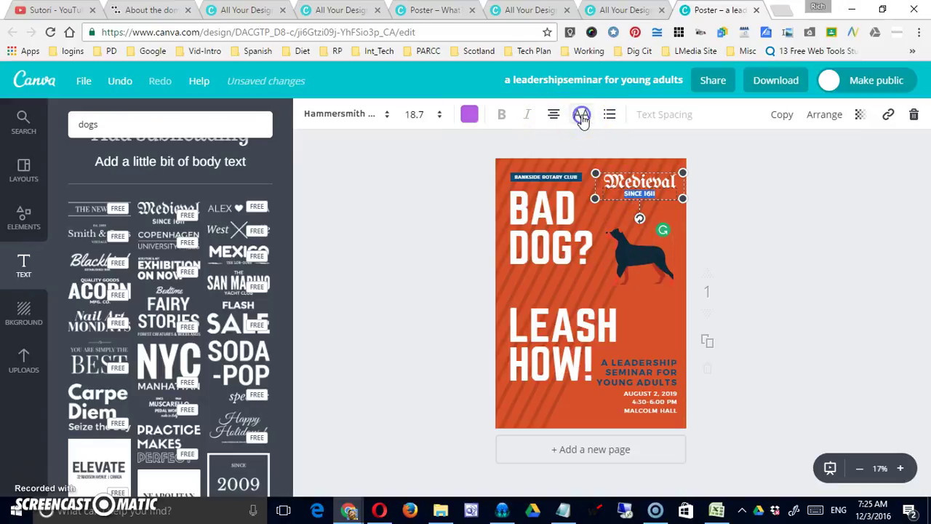
left_click(584, 121)
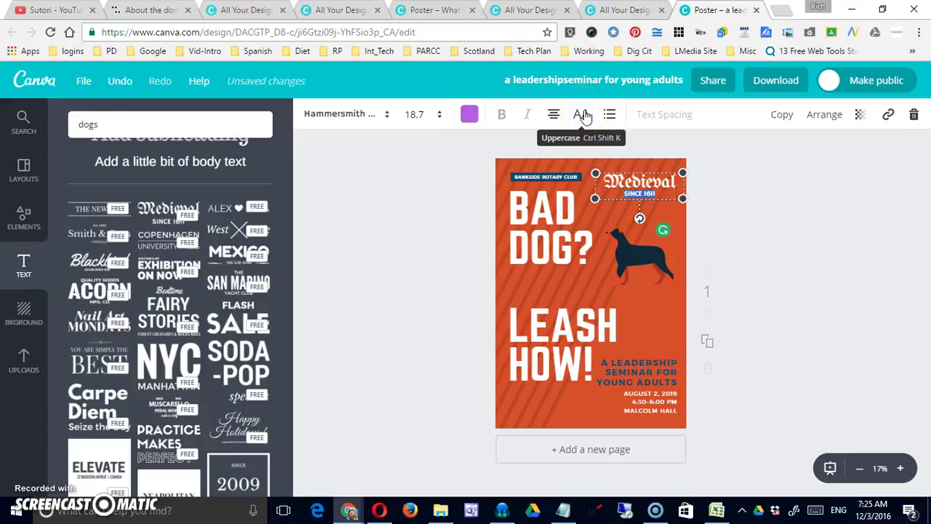
left_click(608, 120)
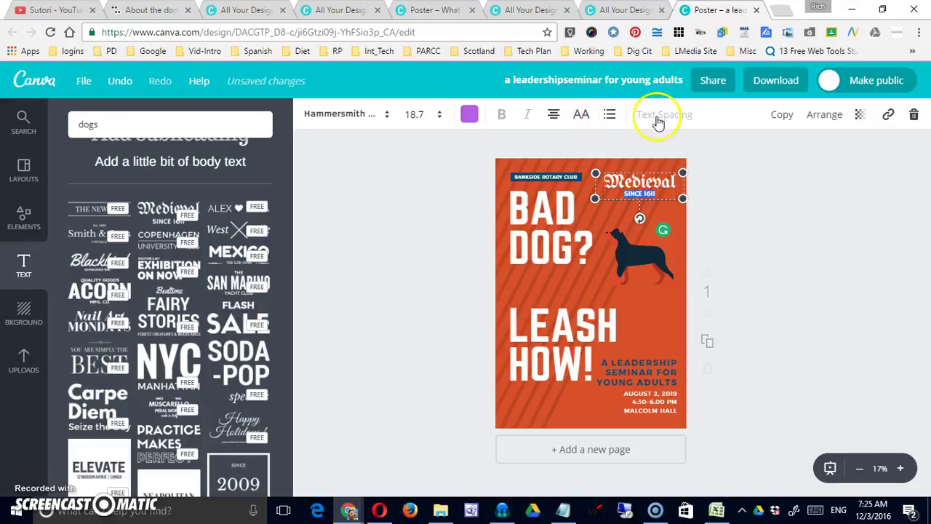
left_click(735, 222)
Duplicate the "Medieval Since 1611" text group and place the copy over the dog's feet
left_click(631, 178)
double_click(631, 178)
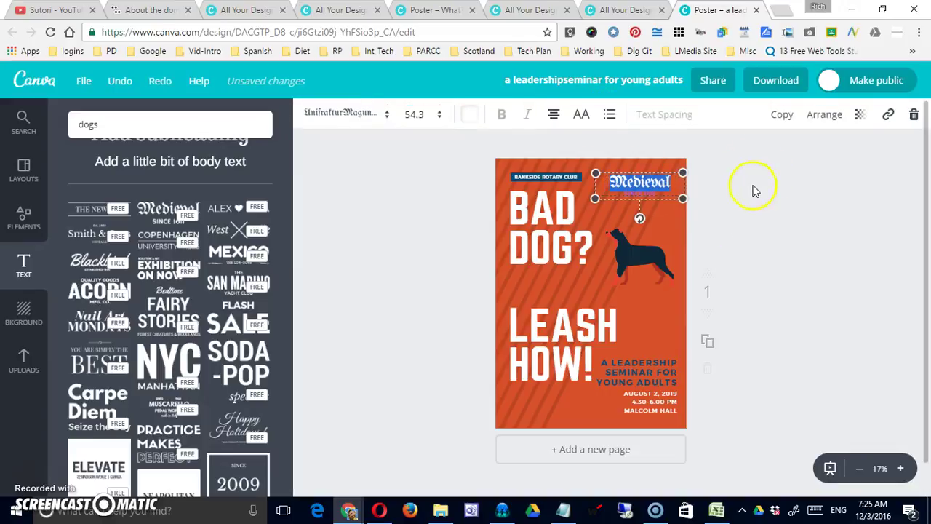
left_click(785, 114)
left_click_drag(648, 187, 641, 293)
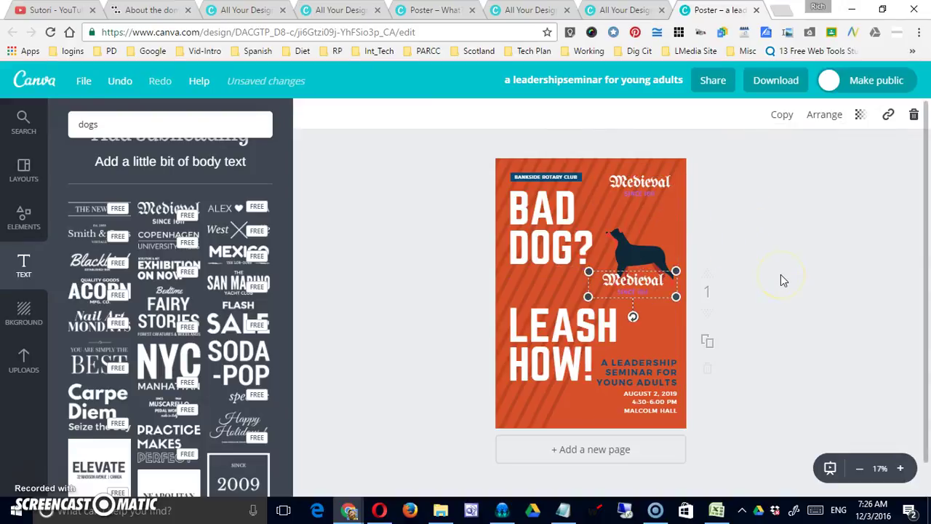
Move the copied "Medieval Since 1611" text group onto the dog's body and send it back one layer
left_click(654, 253)
double_click(637, 285)
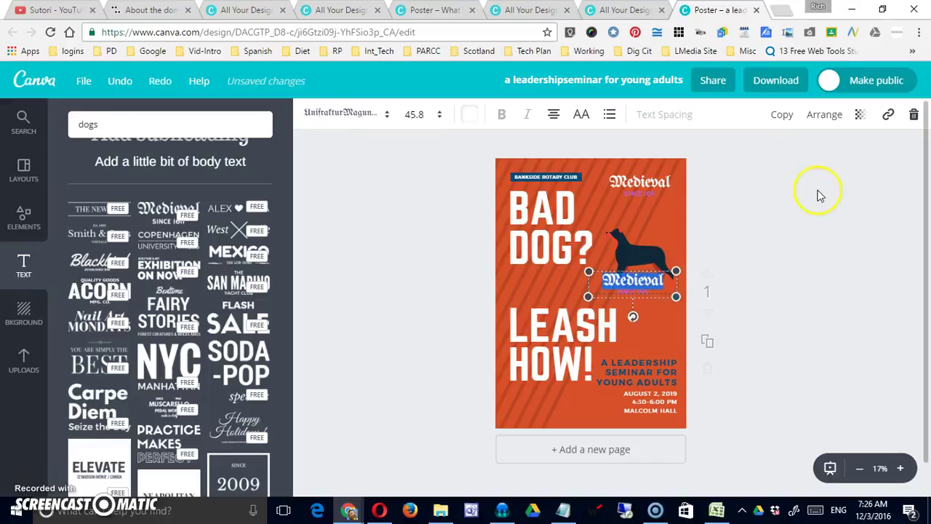
left_click(831, 119)
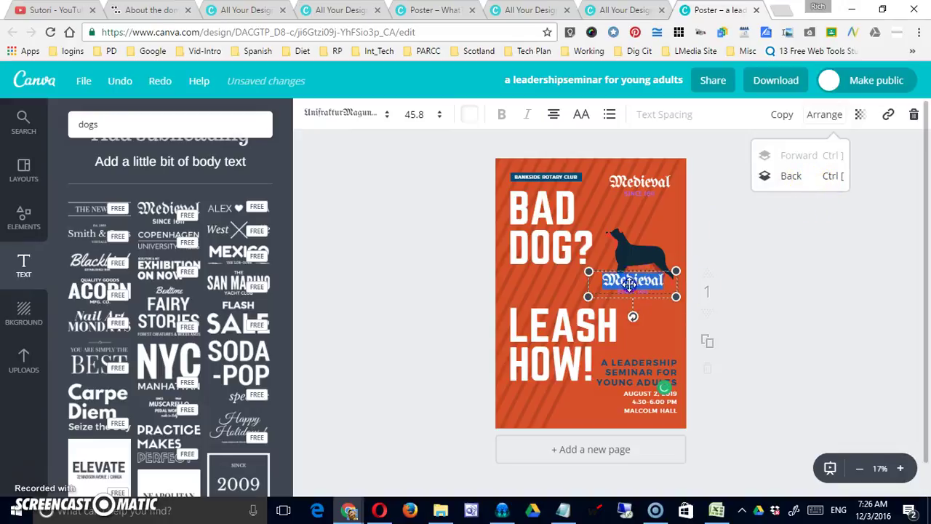
left_click_drag(675, 288, 635, 254)
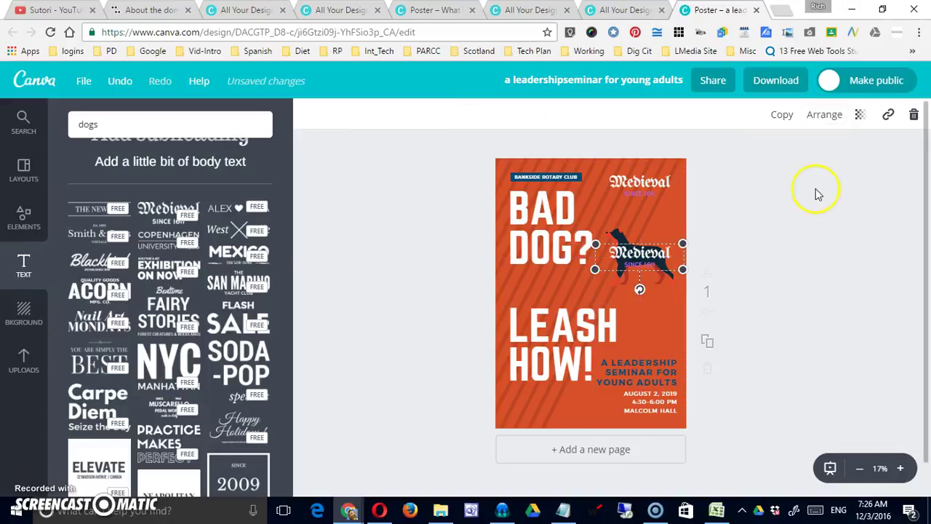
left_click(821, 116)
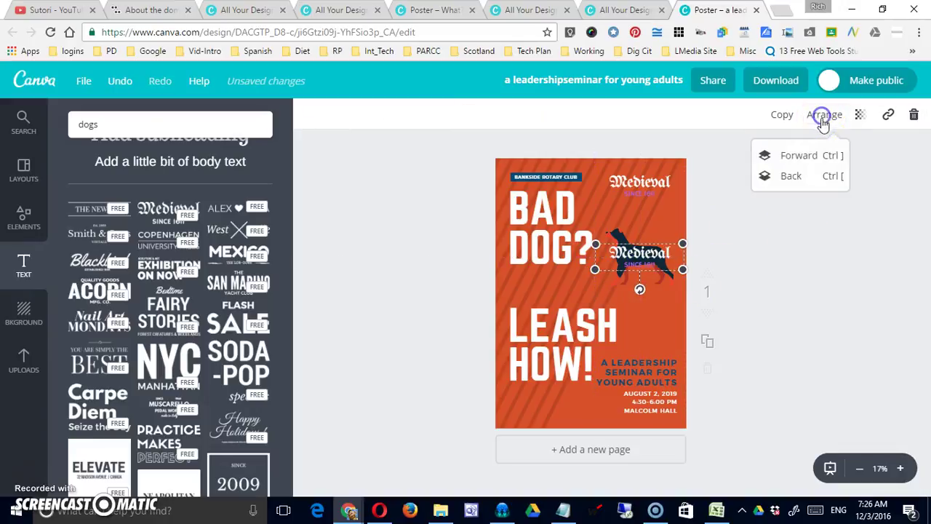
left_click(816, 177)
Move the dog illustration slightly lower and recolor its red accents with the darker orange from the document colors
left_click_drag(665, 270, 648, 283)
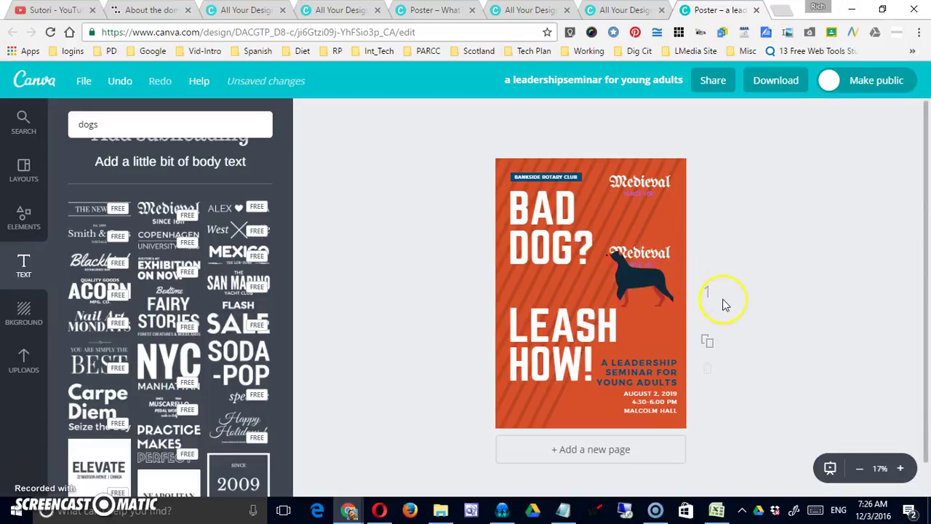
left_click(674, 254)
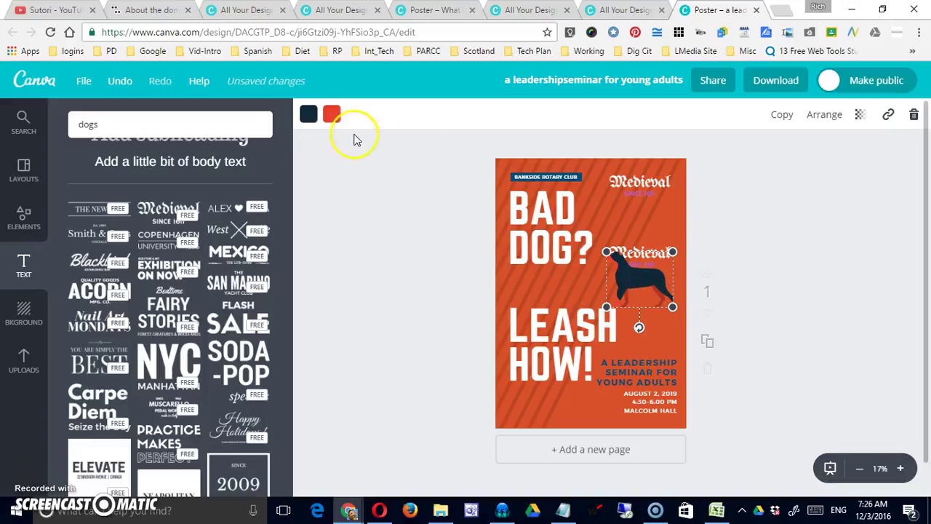
left_click(333, 115)
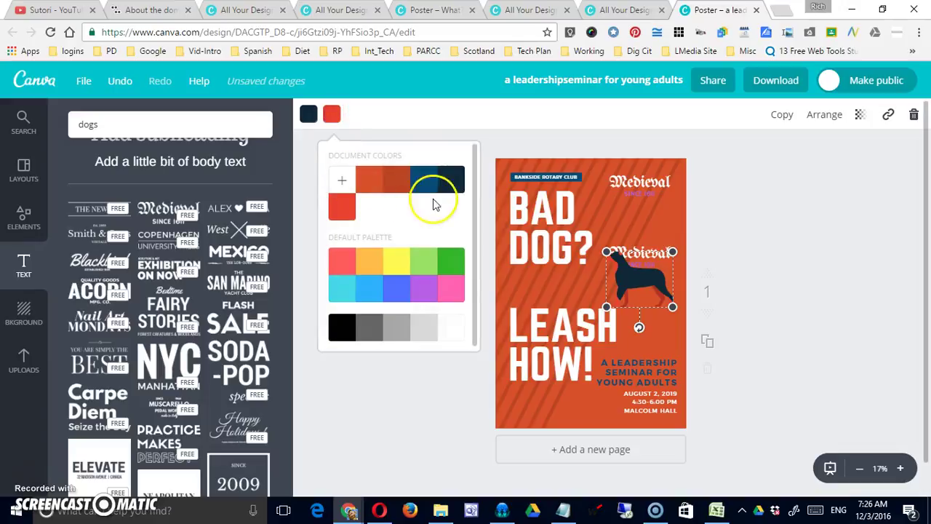
left_click(459, 268)
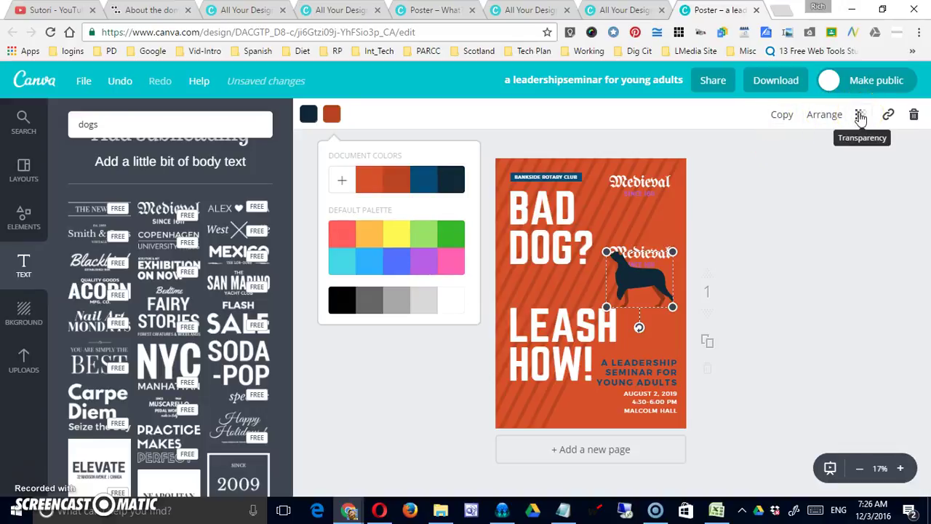
Check the link option for the dog illustration and select the "A leadership seminar for young adults" text
left_click(889, 115)
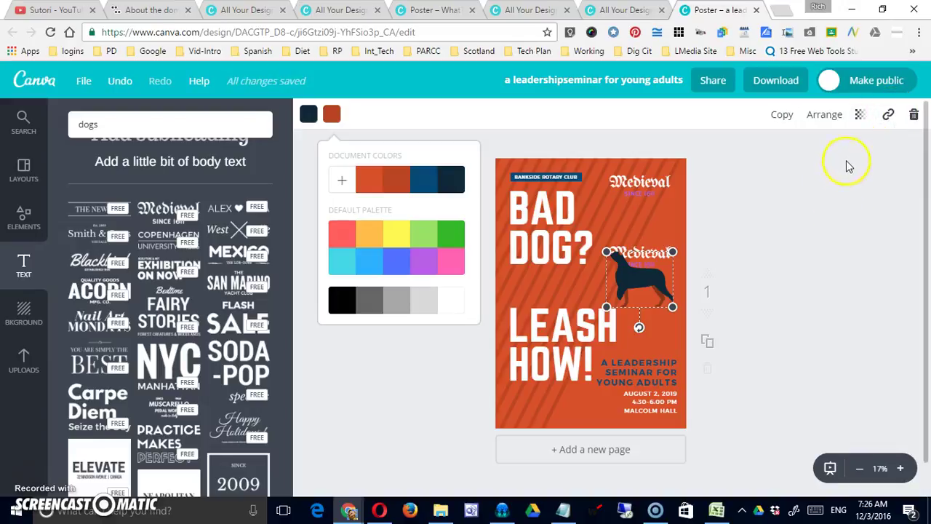
left_click(746, 264)
left_click(630, 373)
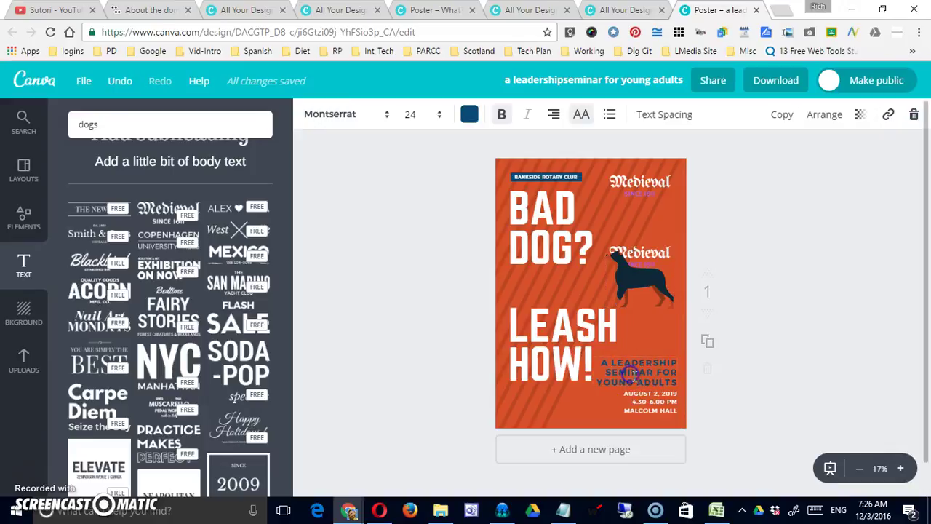
Browse the free background patterns and apply the pink vertical-striped one to the poster
left_click(22, 317)
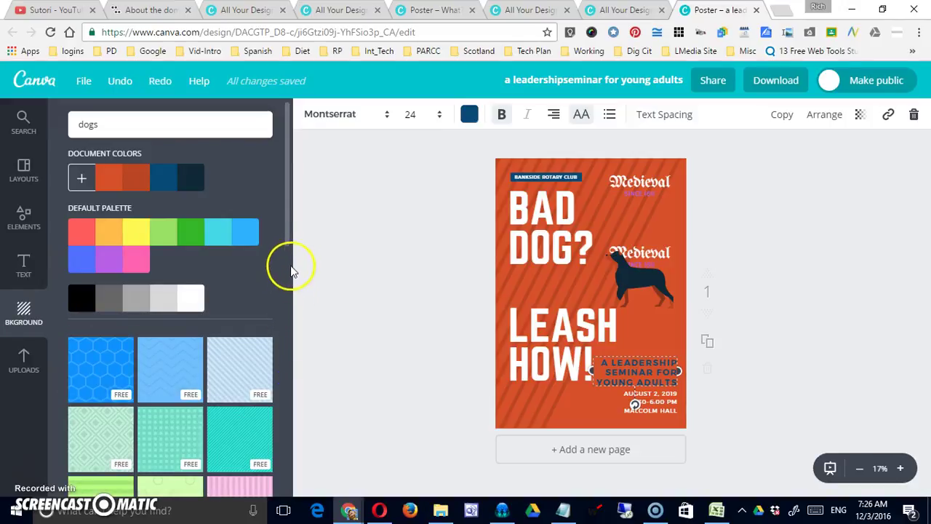
left_click_drag(287, 246, 285, 345)
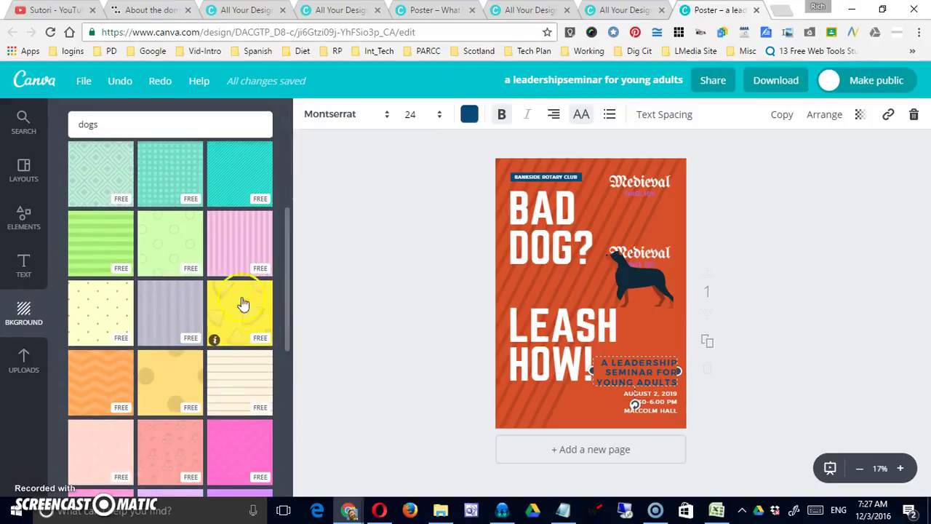
left_click(239, 252)
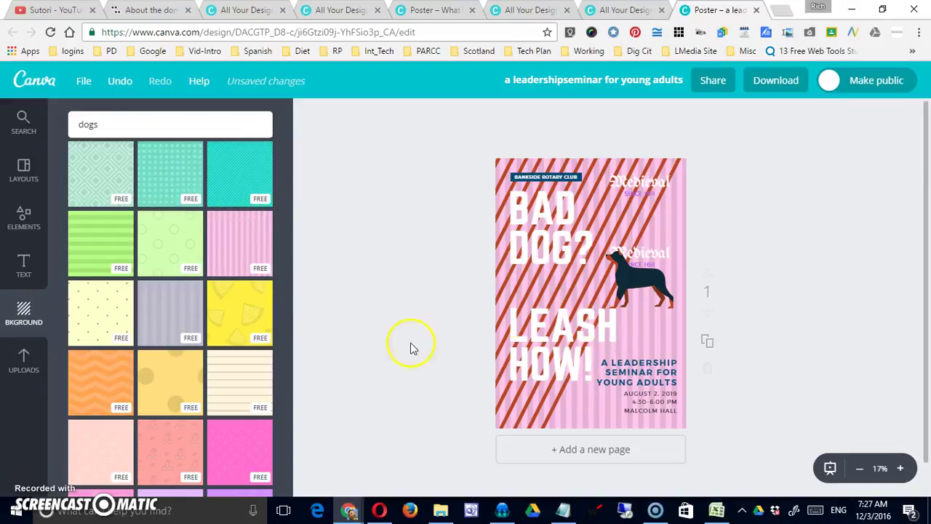
View the image upload options and the Canva for Work information on organizing images into folders
left_click(35, 367)
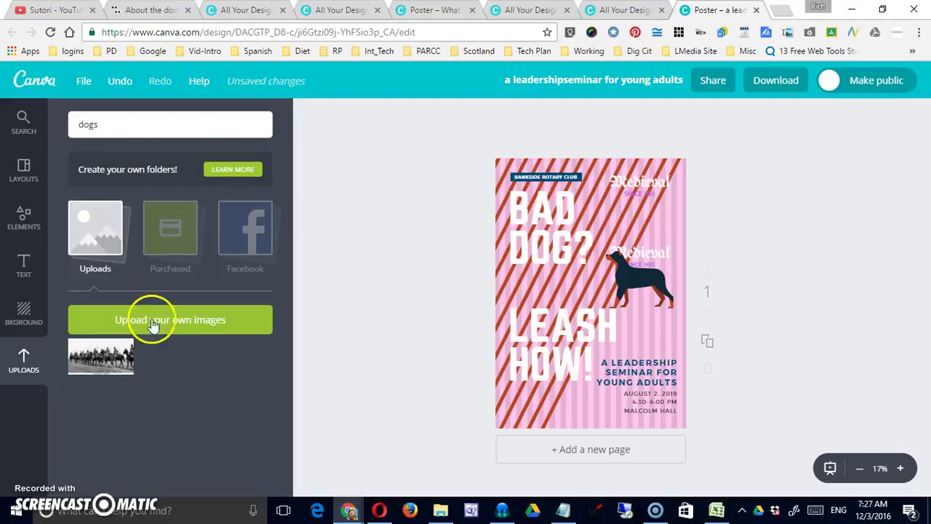
left_click(220, 174)
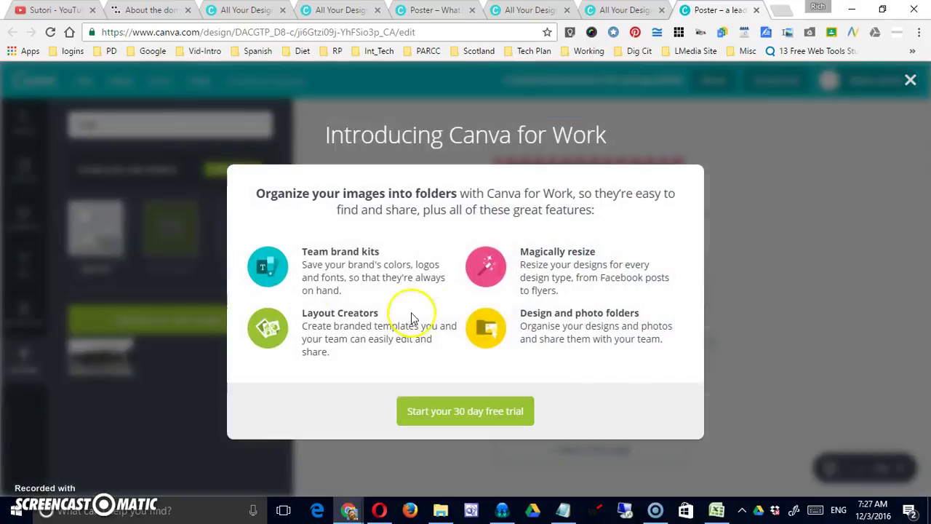
left_click(910, 79)
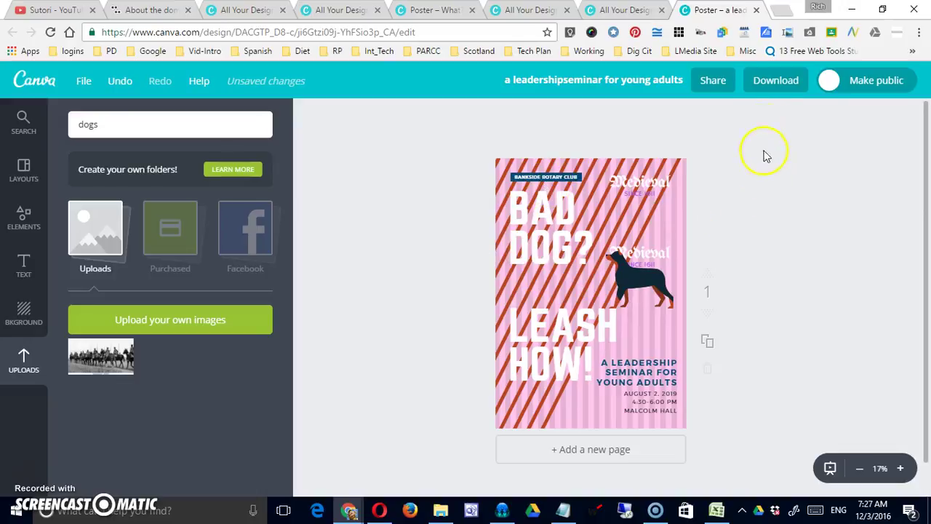
View the file types available for downloading the poster and dismiss the download options
left_click(767, 84)
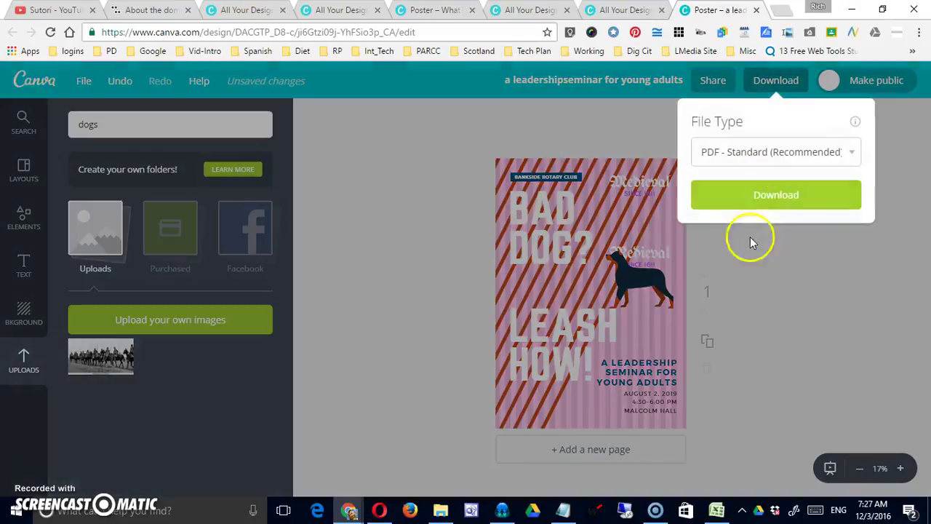
left_click(820, 152)
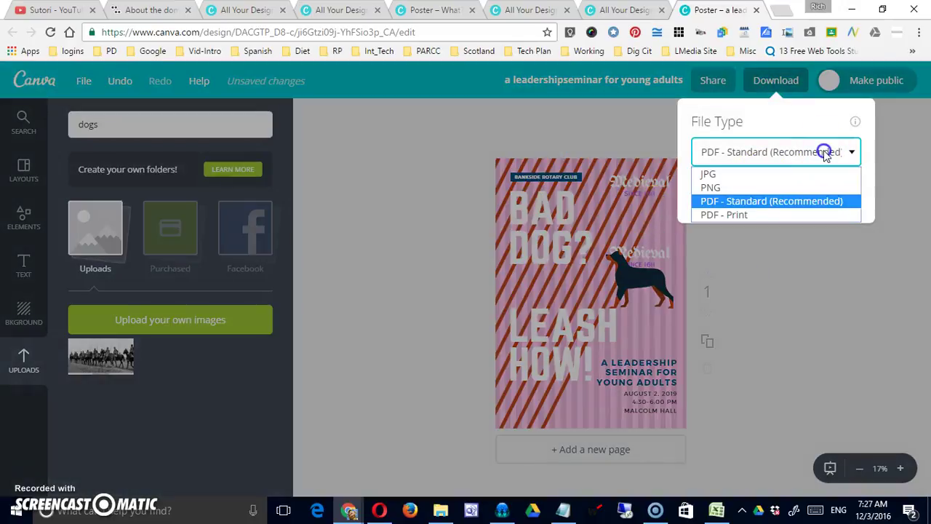
left_click(746, 190)
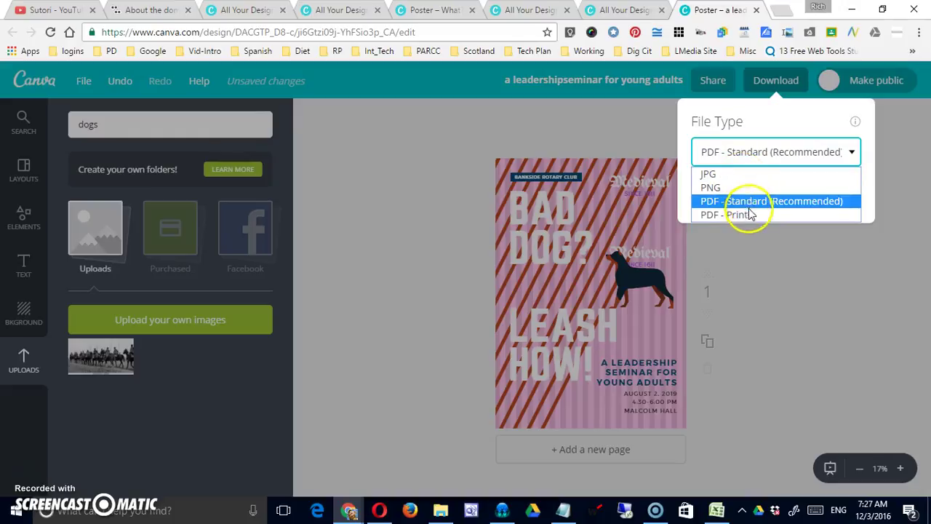
left_click(771, 296)
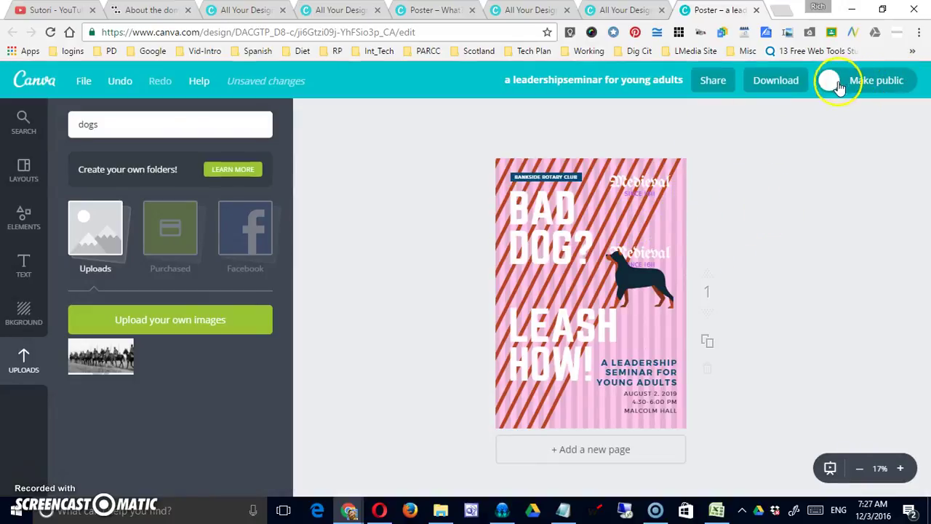
Open the sharing options for the design and view the permission levels for inviting people by email
left_click(716, 82)
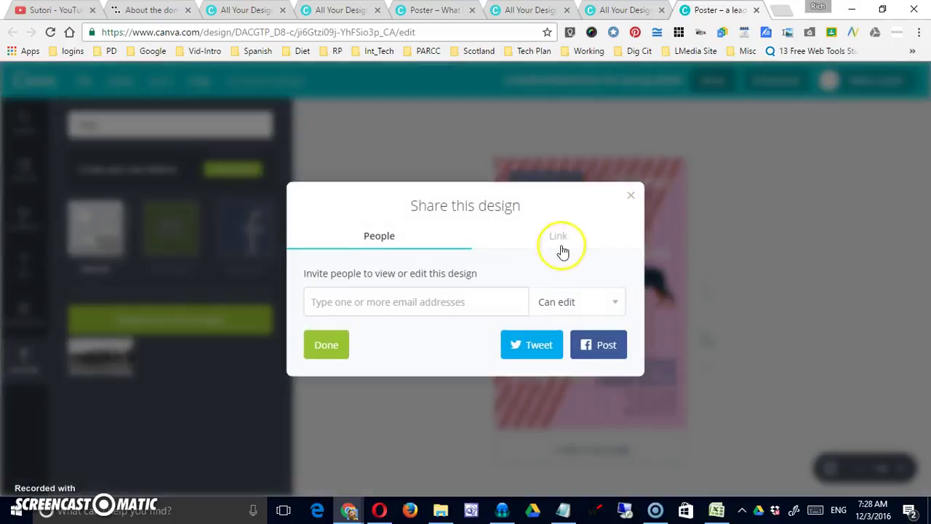
left_click(377, 302)
left_click(603, 304)
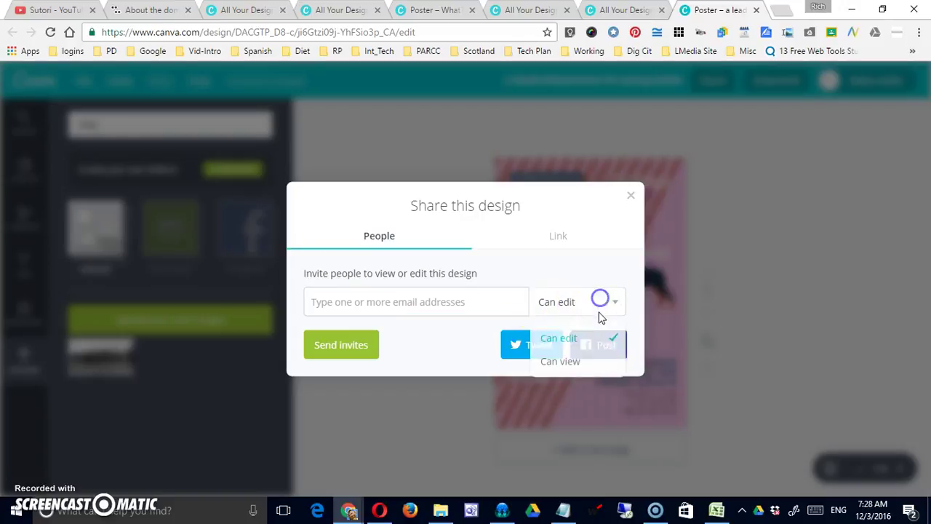
left_click(609, 305)
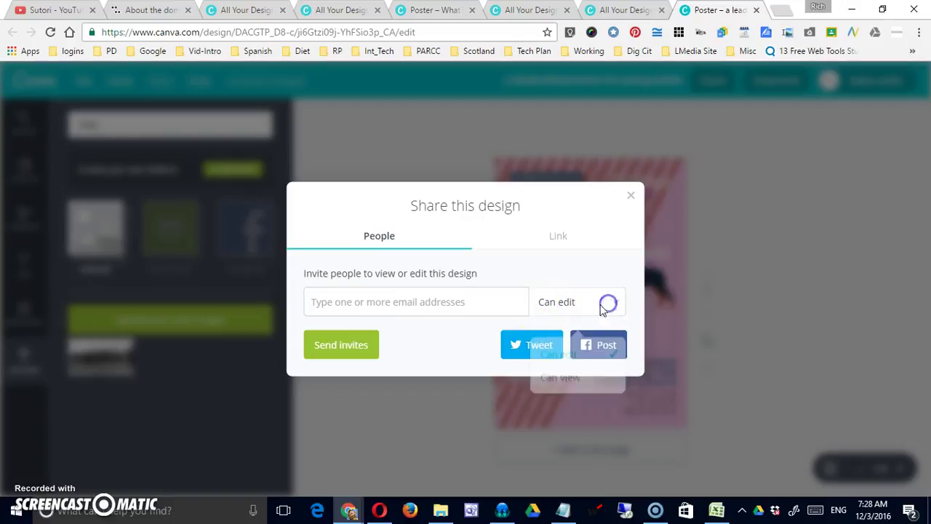
Set the design's share link to "Can view" and copy its URL
left_click(572, 244)
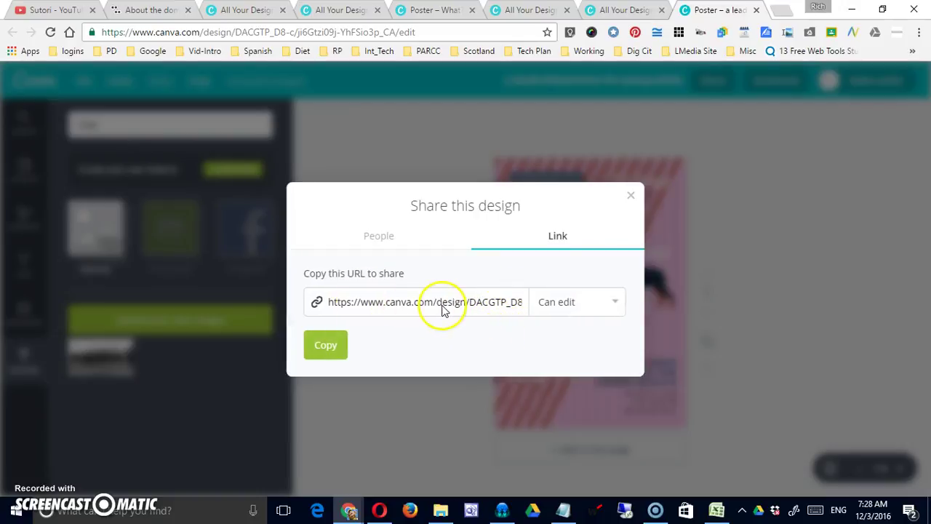
left_click(603, 307)
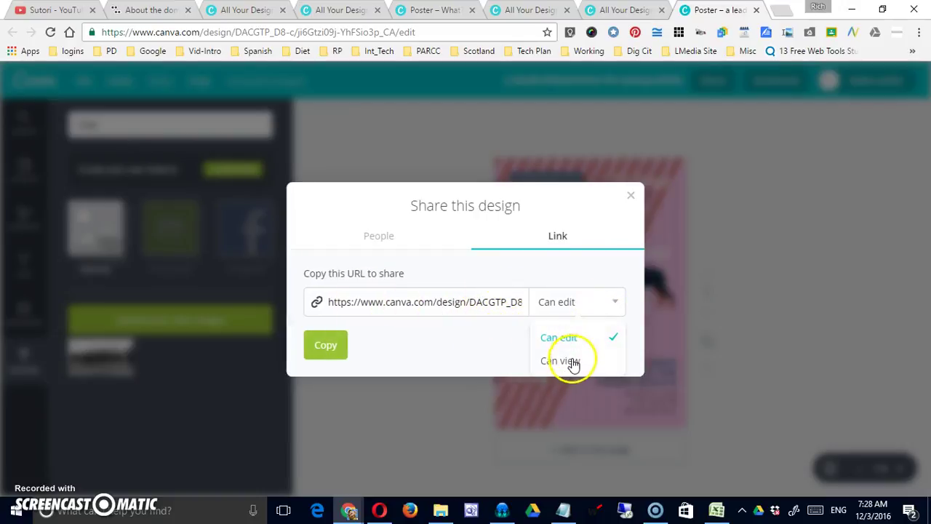
left_click(570, 360)
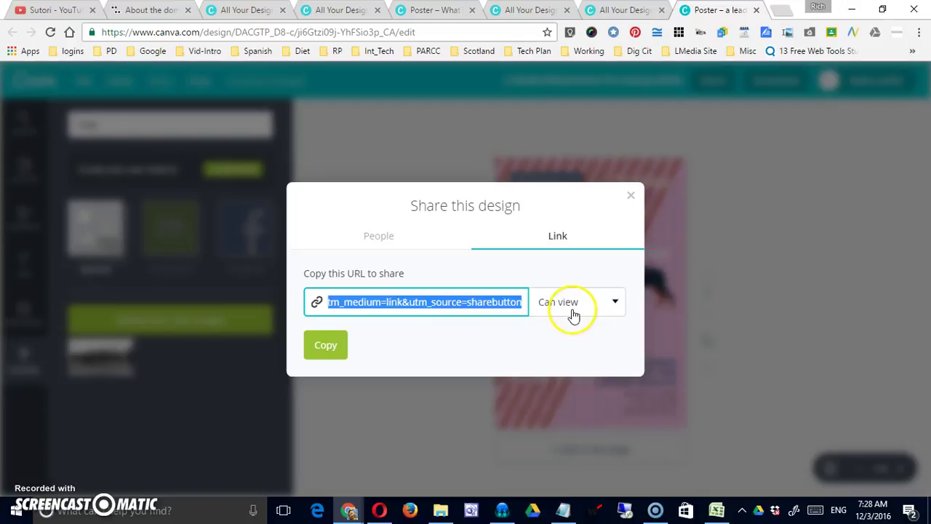
left_click(332, 344)
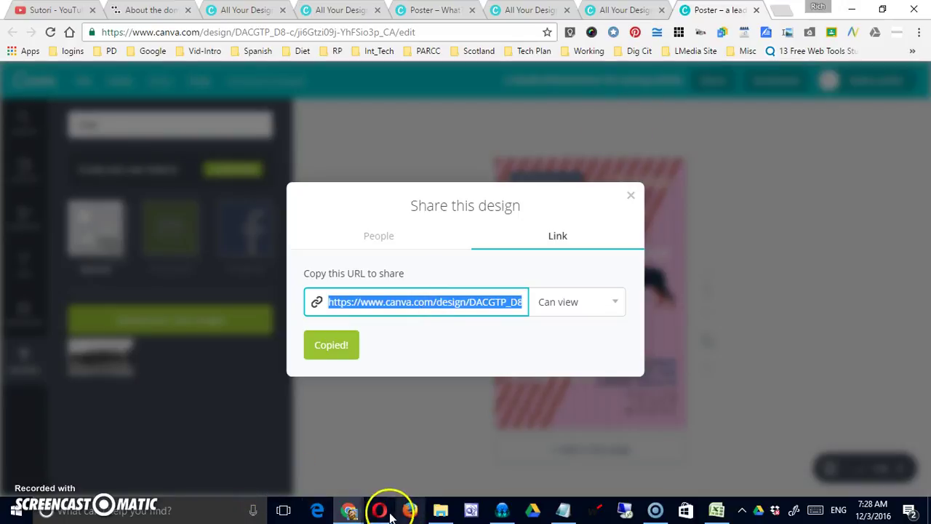
Switch to the Opera browser and open the copied view link of the poster
mouse_move(383, 513)
key("alt+Tab")
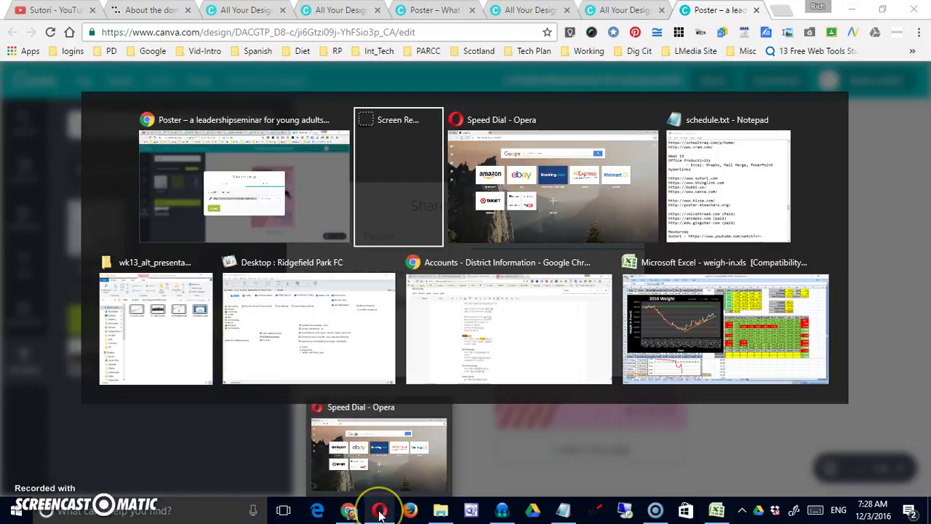
key("alt+Tab")
key("ctrl+v")
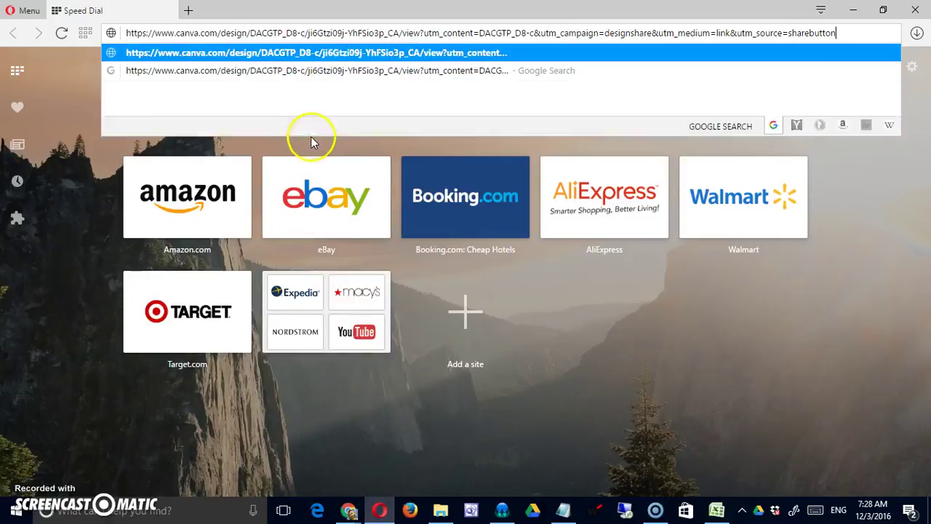
key("Return")
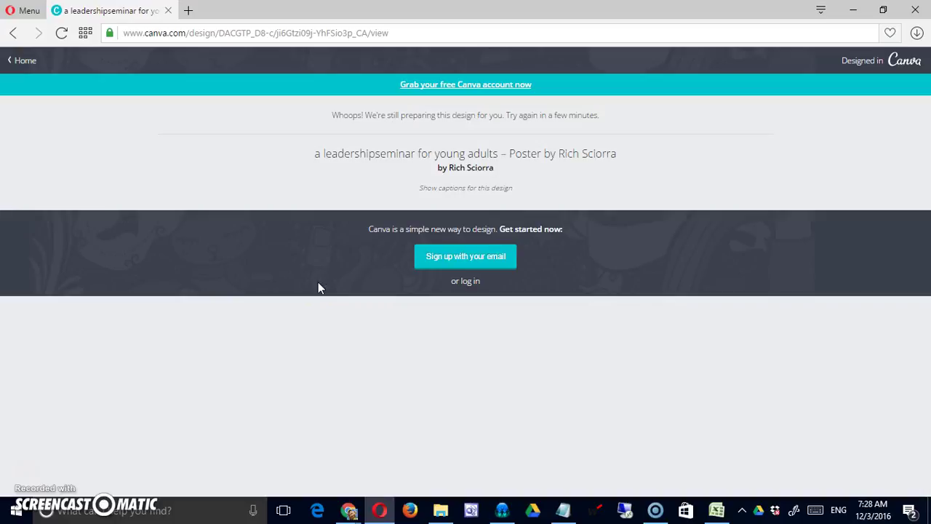
Switch back to the poster editor in Chrome, copy the view link again and close the sharing dialog
key("alt+Tab")
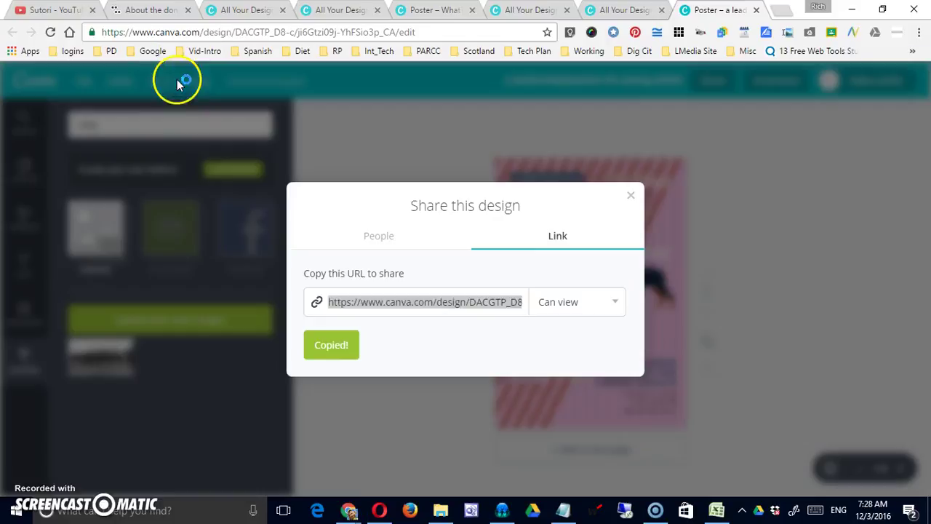
left_click(336, 348)
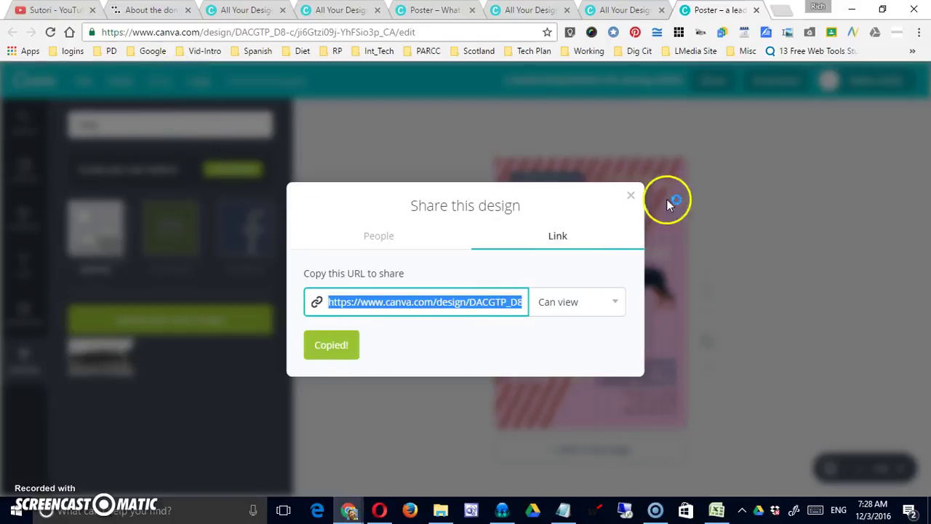
left_click(637, 203)
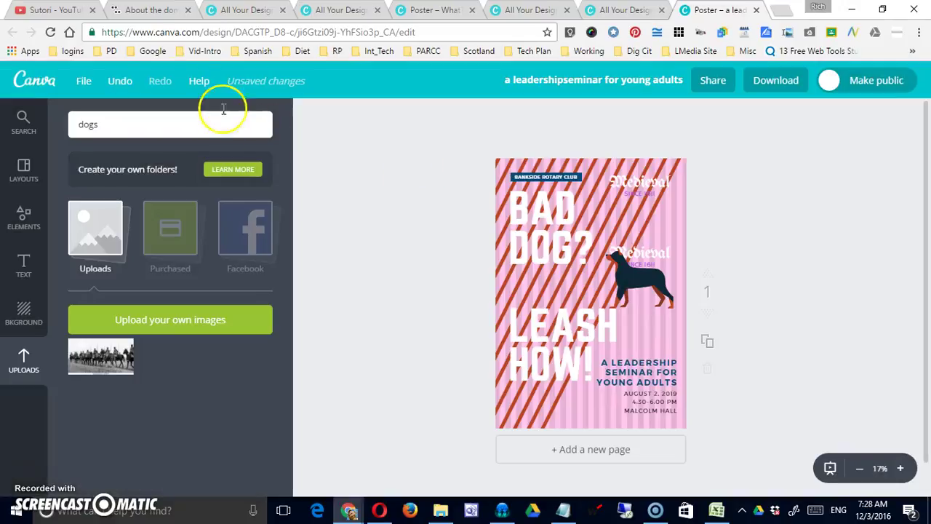
Save the poster design
left_click(80, 84)
left_click(103, 201)
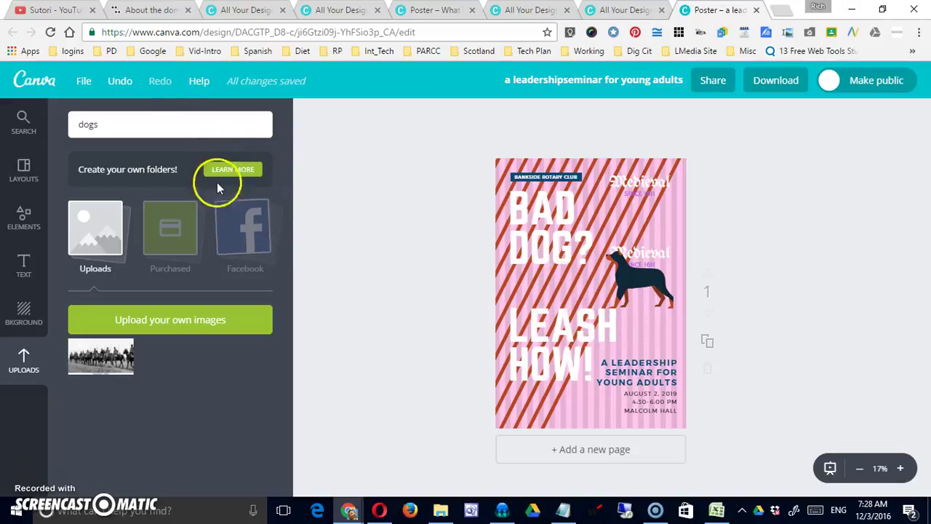
Undo the pink striped background change
left_click(129, 87)
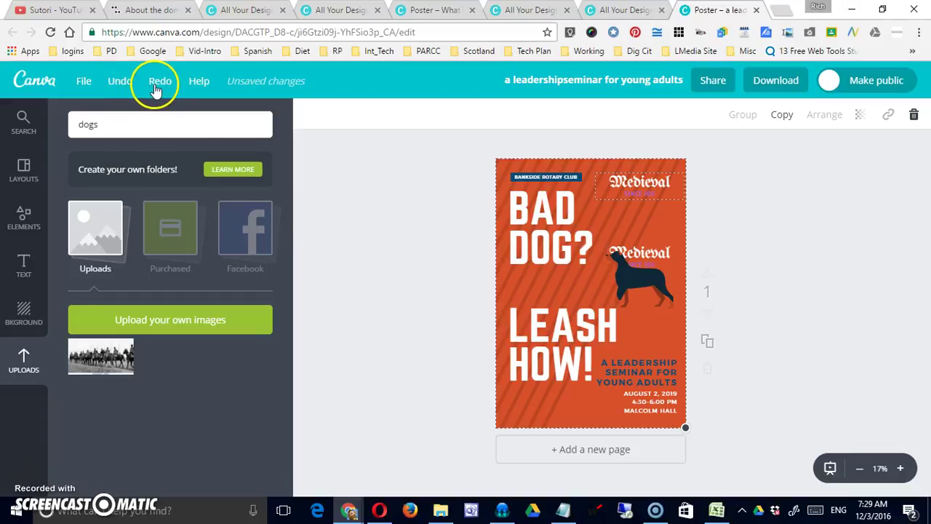
Open the Canva support site, look through its help categories and return to the poster editor
left_click(198, 81)
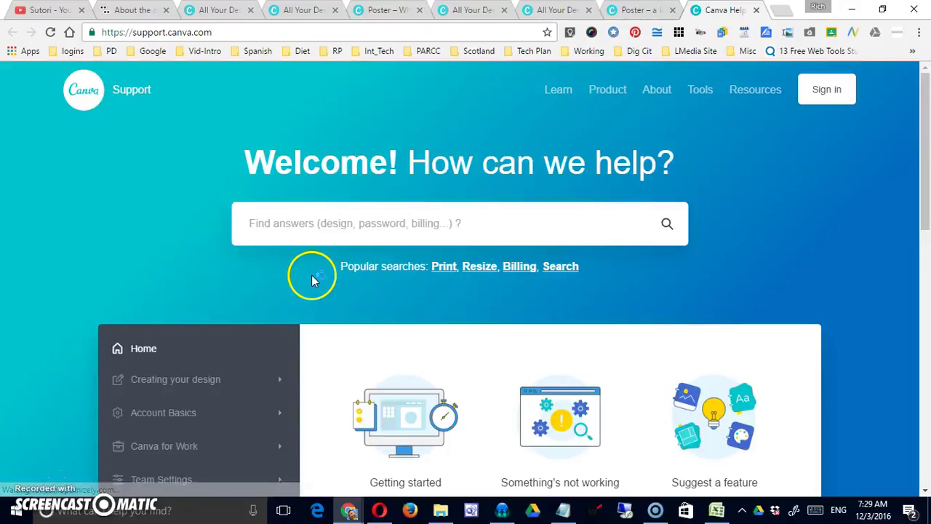
scroll(324, 288, "down", 4)
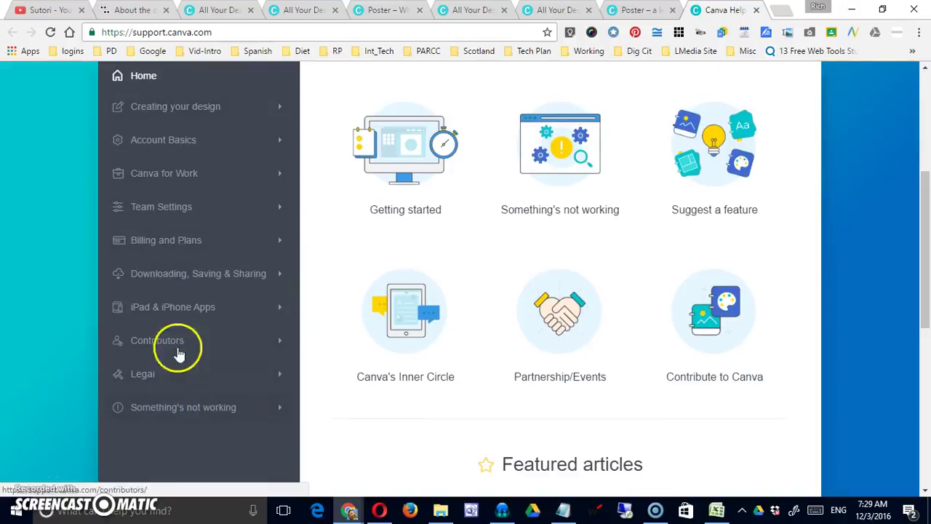
scroll(363, 309, "up", 3)
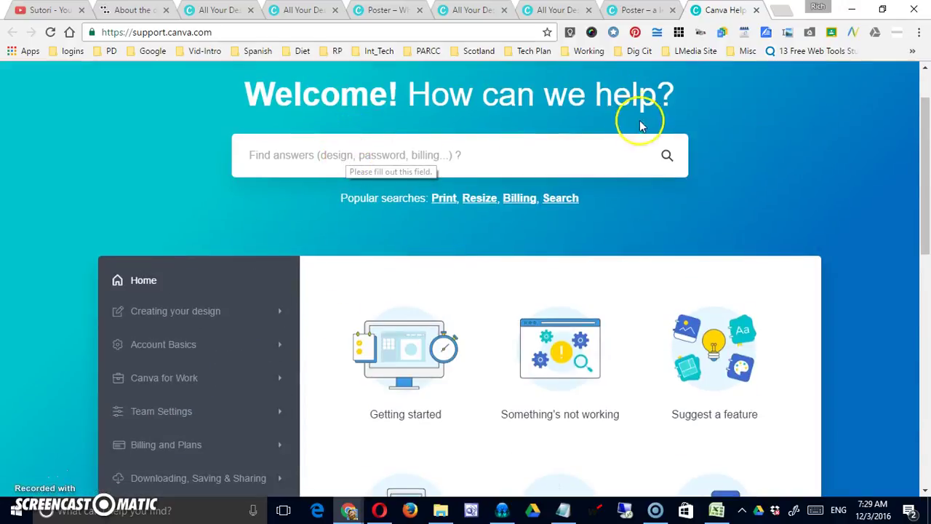
left_click(643, 14)
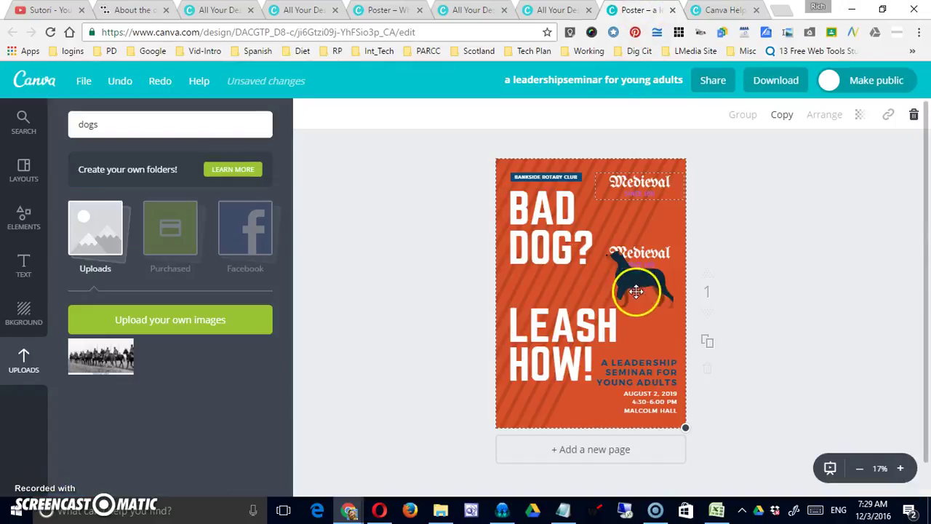
Save the poster's latest changes and leave the editor for the Canva home page
left_click(35, 82)
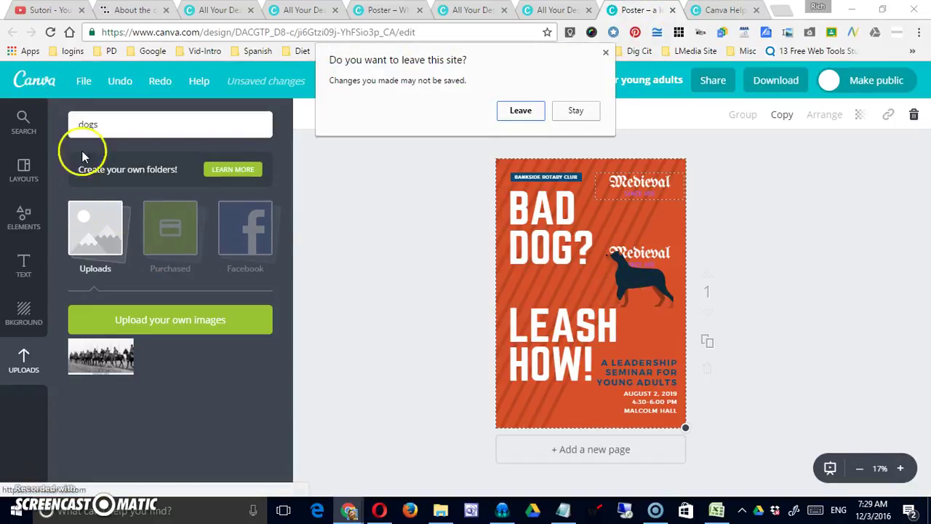
left_click(578, 112)
left_click(83, 80)
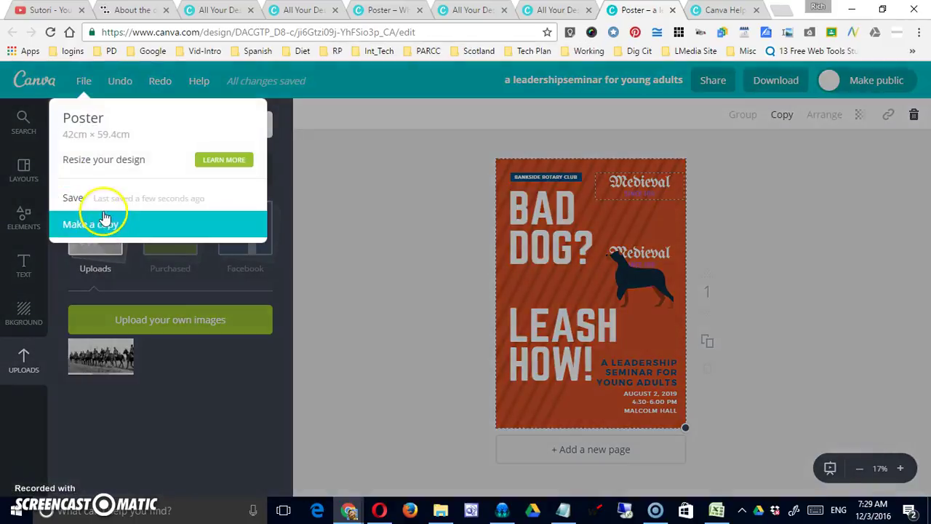
left_click(104, 200)
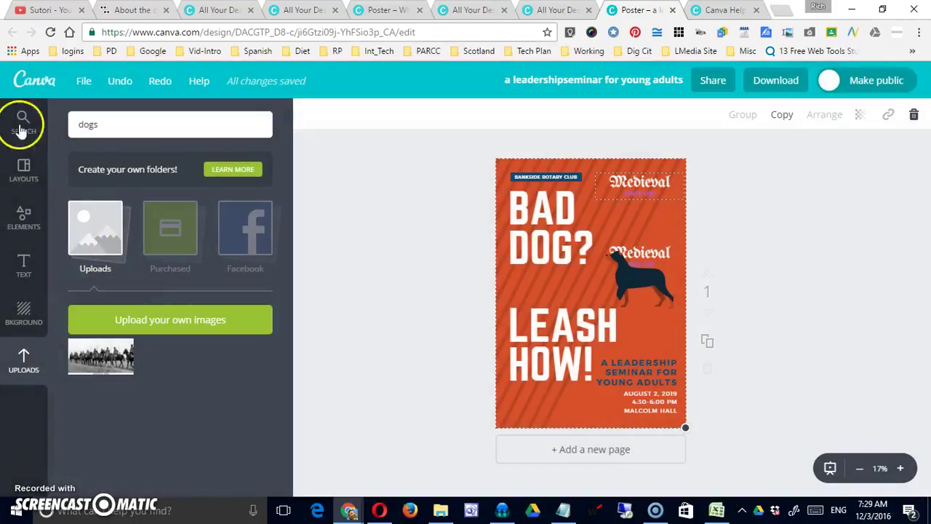
left_click(35, 79)
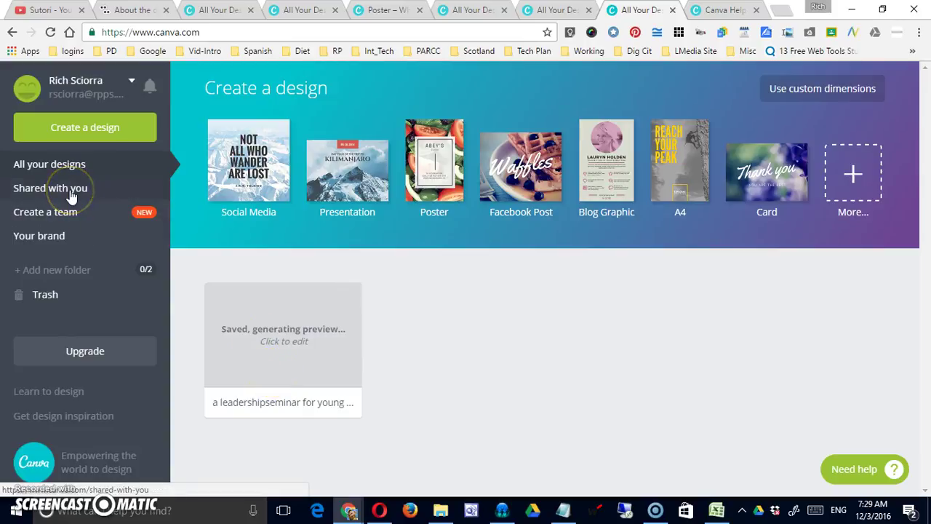
View the team creation page with its member invitations, and the brand page with its color palettes, logos and fonts
left_click(75, 222)
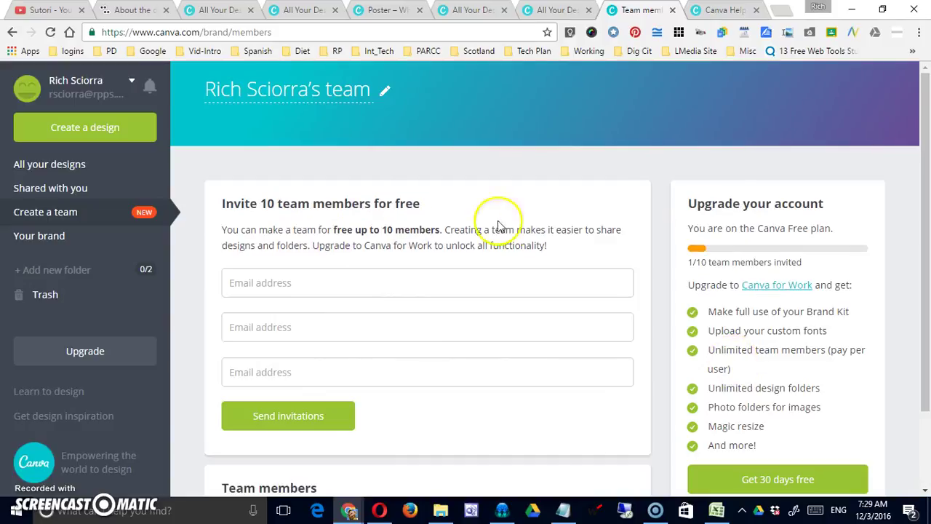
left_click(110, 235)
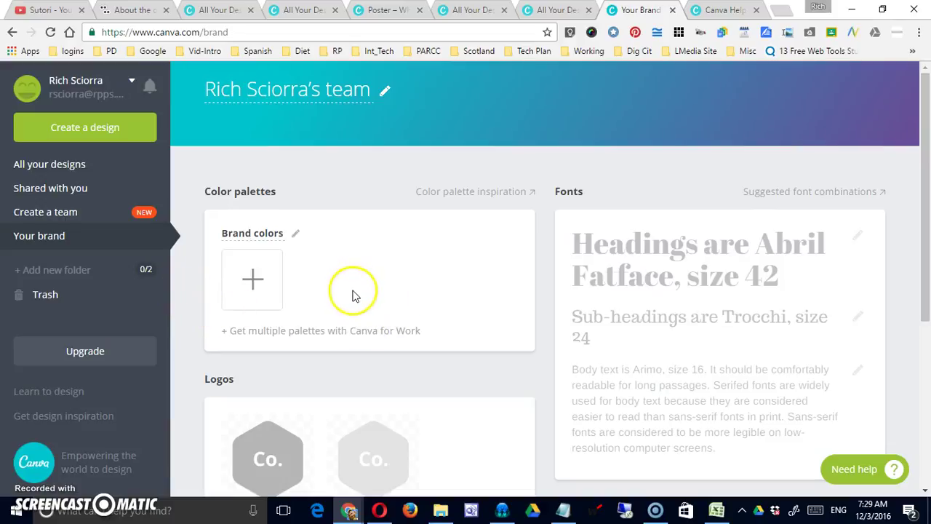
scroll(342, 300, "down", 1)
scroll(343, 305, "up", 1)
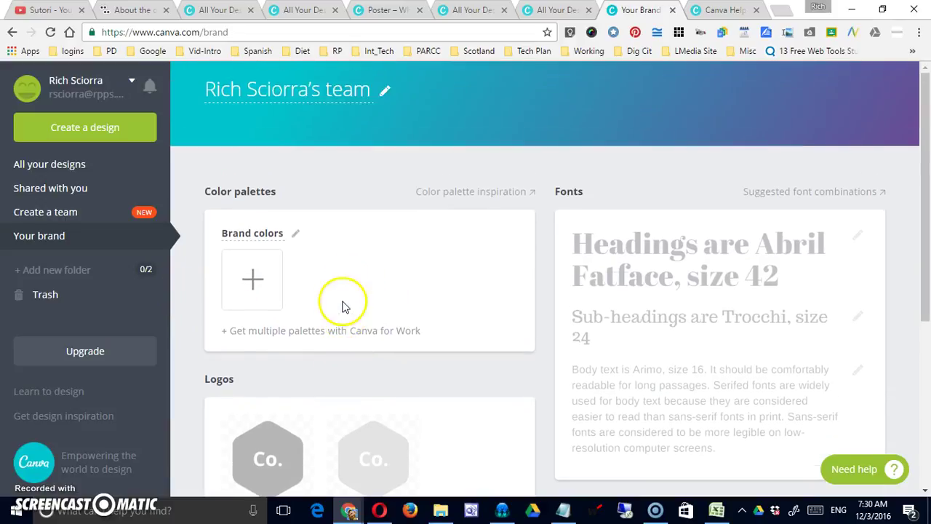
Add a new design folder and keep its default name
left_click(87, 270)
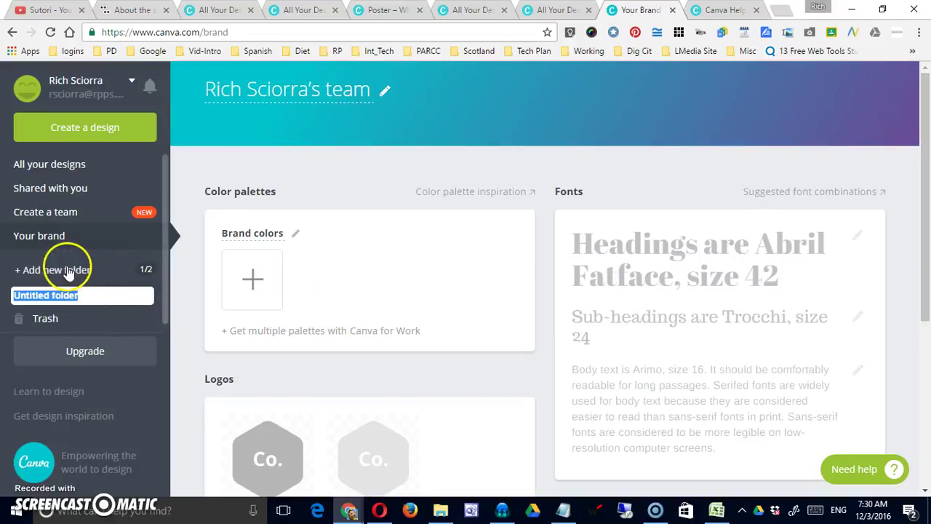
left_click(282, 170)
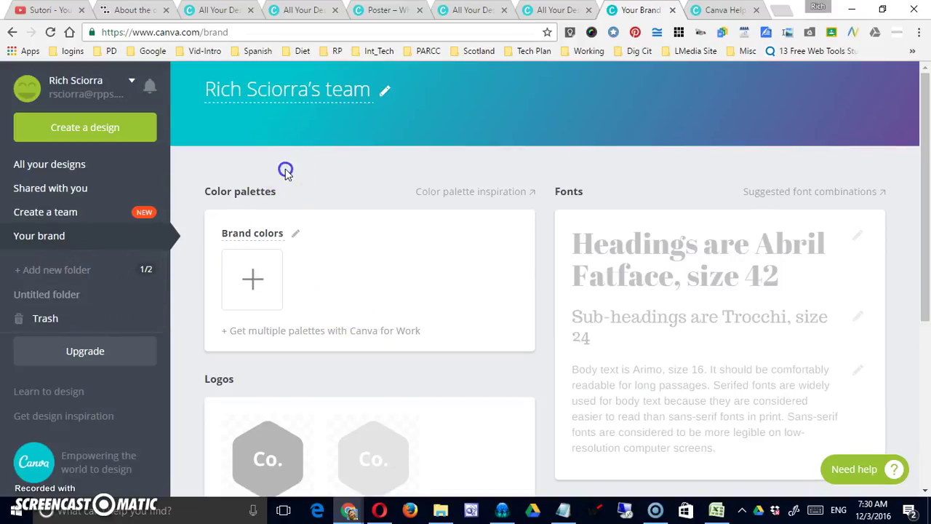
View the designs in the Trash and return to the brand page to examine its logos and uploaded fonts
left_click(42, 318)
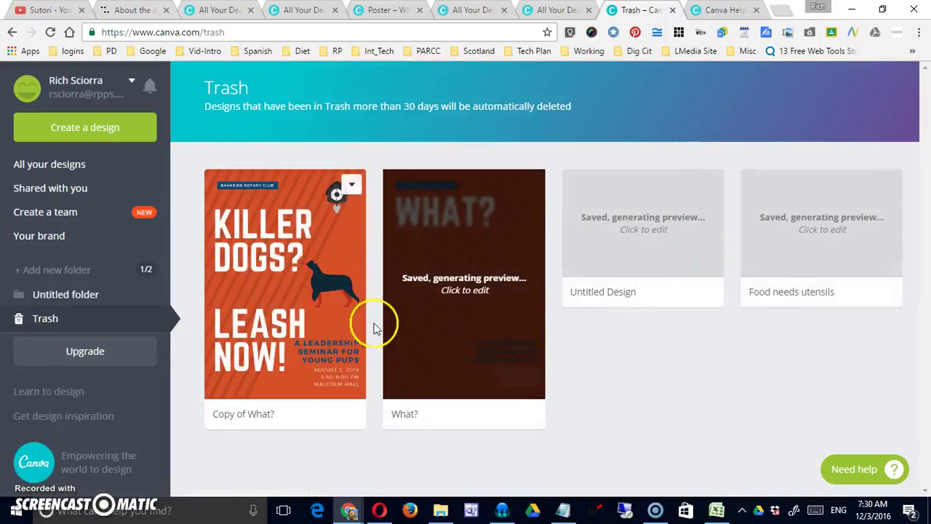
left_click(11, 32)
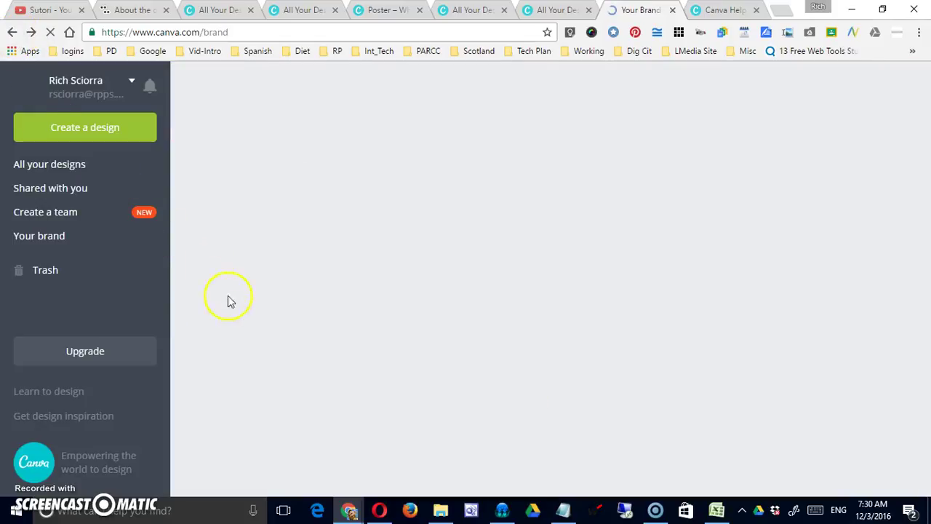
scroll(239, 372, "down", 2)
scroll(240, 368, "down", 1)
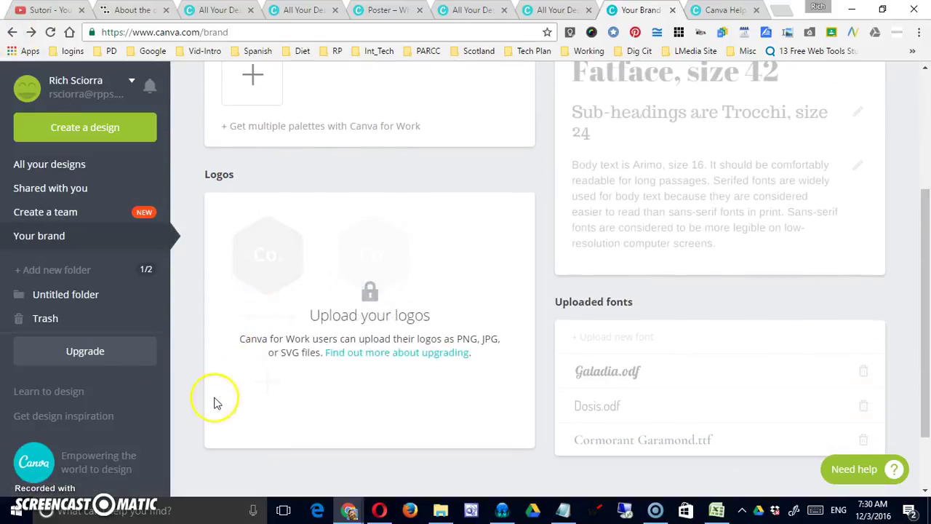
View the design tutorials page, close it and browse the Design Stream for design inspiration
left_click(47, 392)
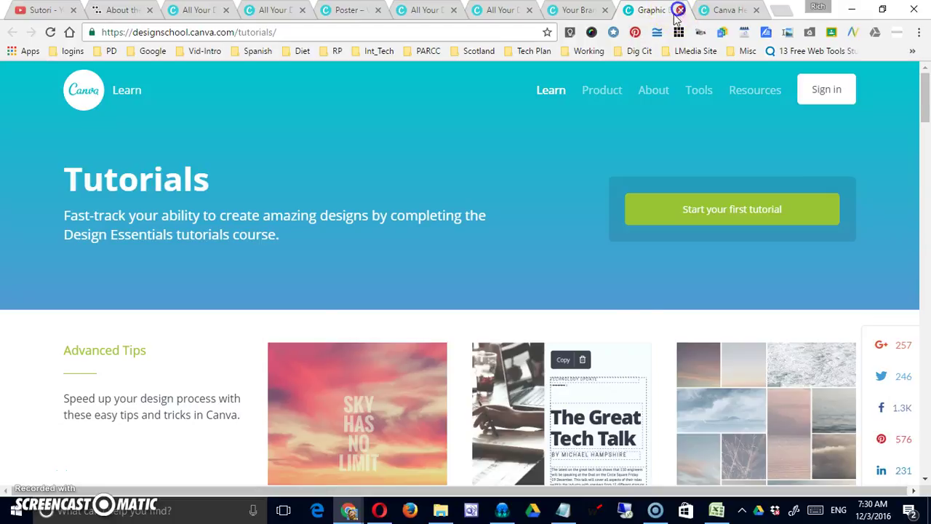
left_click(678, 11)
left_click(81, 413)
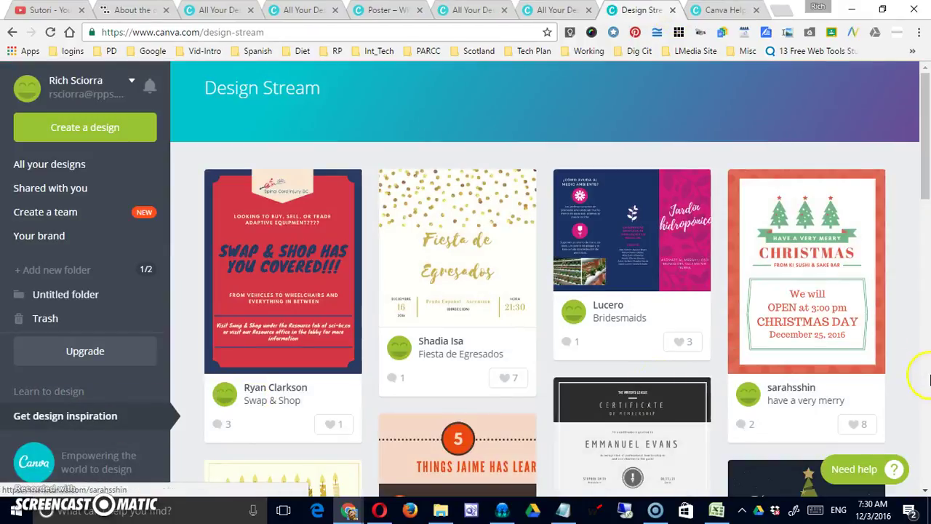
left_click_drag(926, 188, 919, 268)
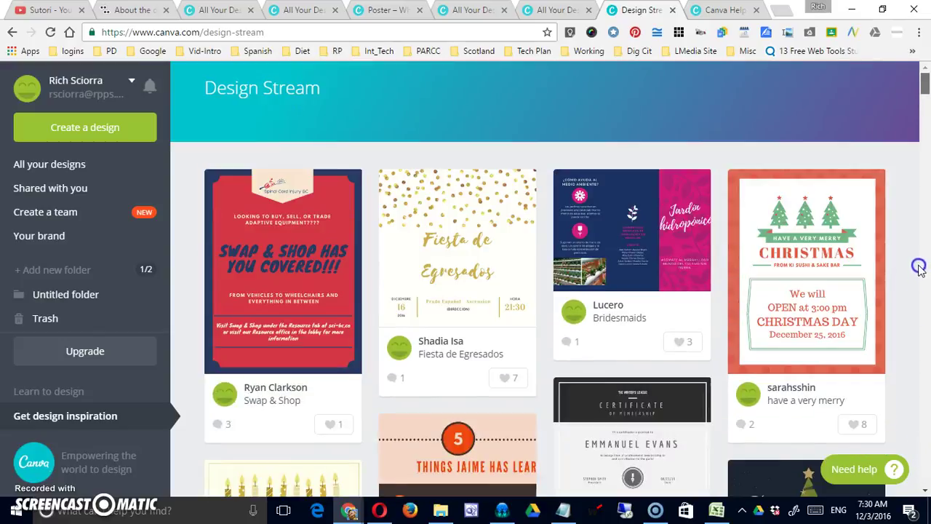
Go back to the brand page to review its logos and fonts, and return to the overview of all designs
left_click(38, 235)
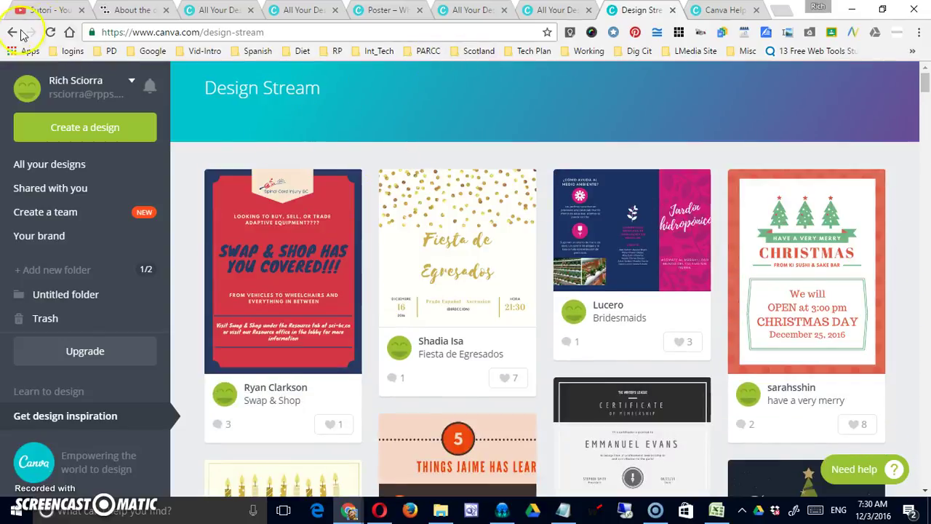
scroll(309, 323, "down", 5)
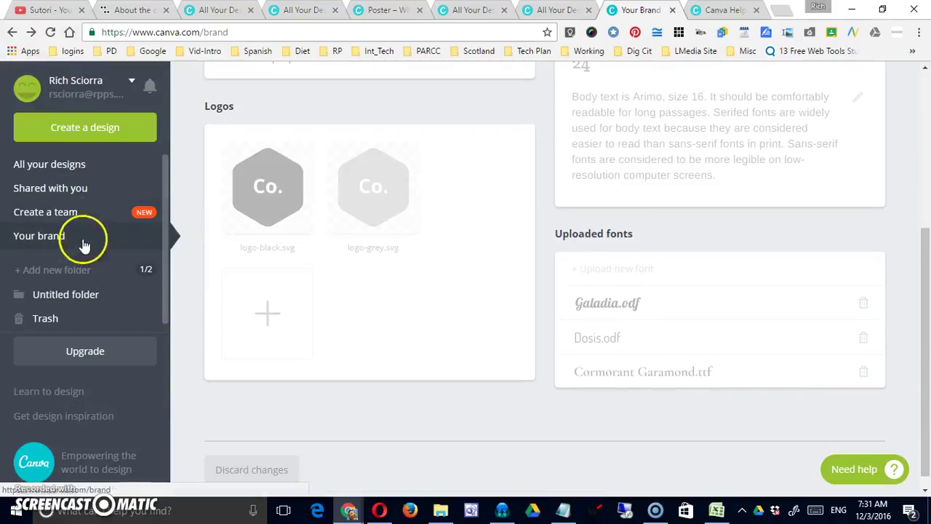
left_click(49, 166)
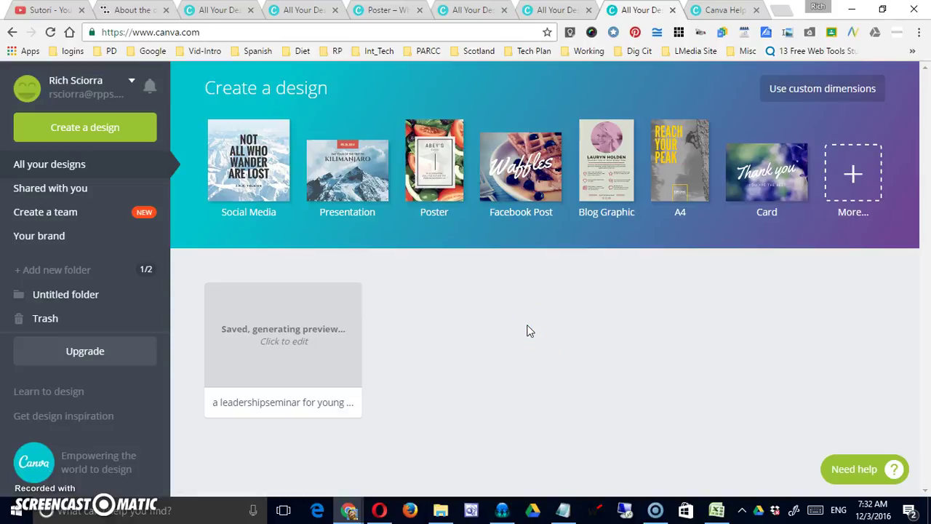
left_click(480, 304)
left_click(471, 318)
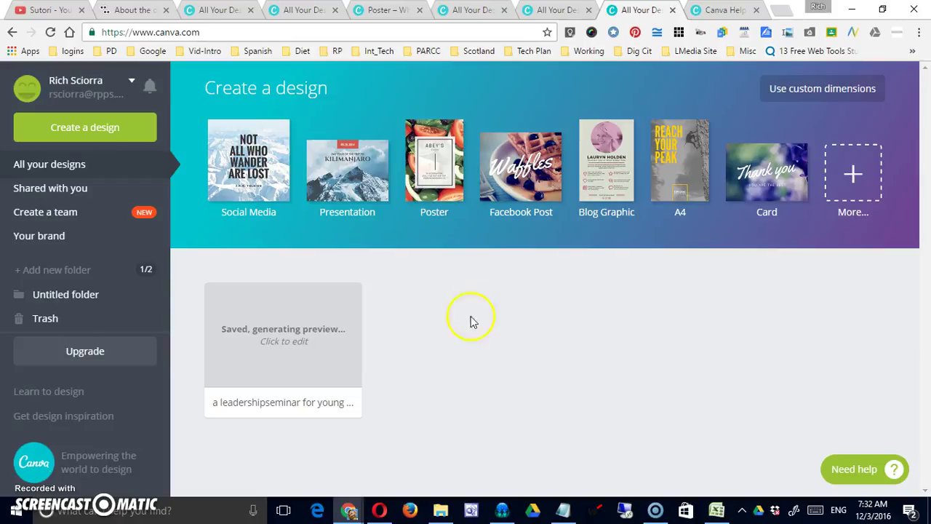